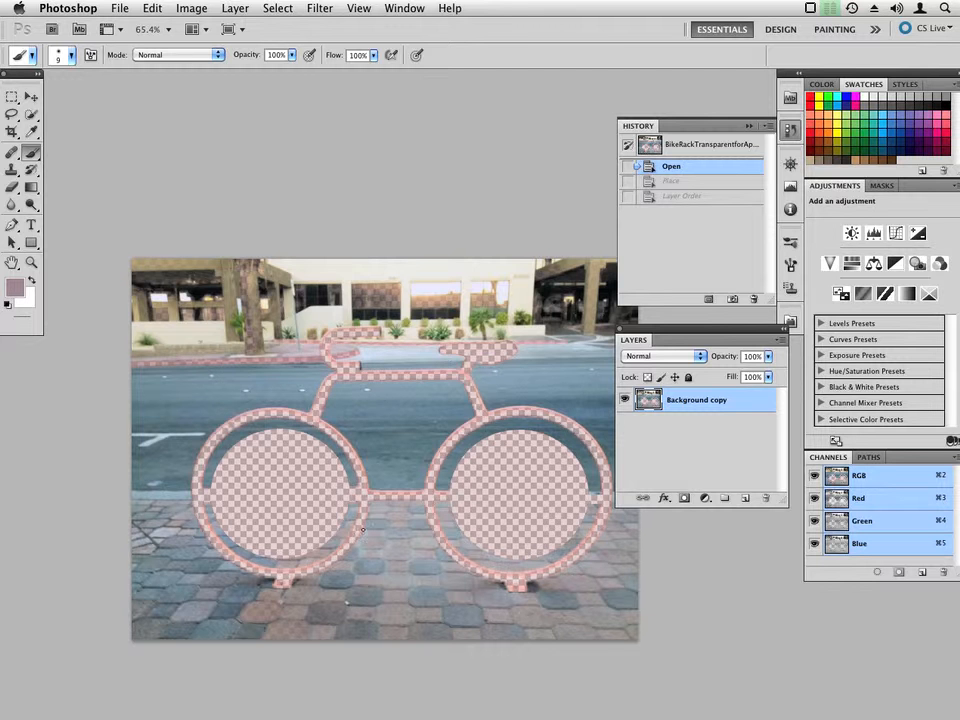
Bring the bike rack template into view and clear the History and Layers panels away from the artwork
scroll(326, 521, down, 2)
scroll(366, 500, up, 3)
scroll(366, 500, up, 3)
scroll(369, 493, down, 2)
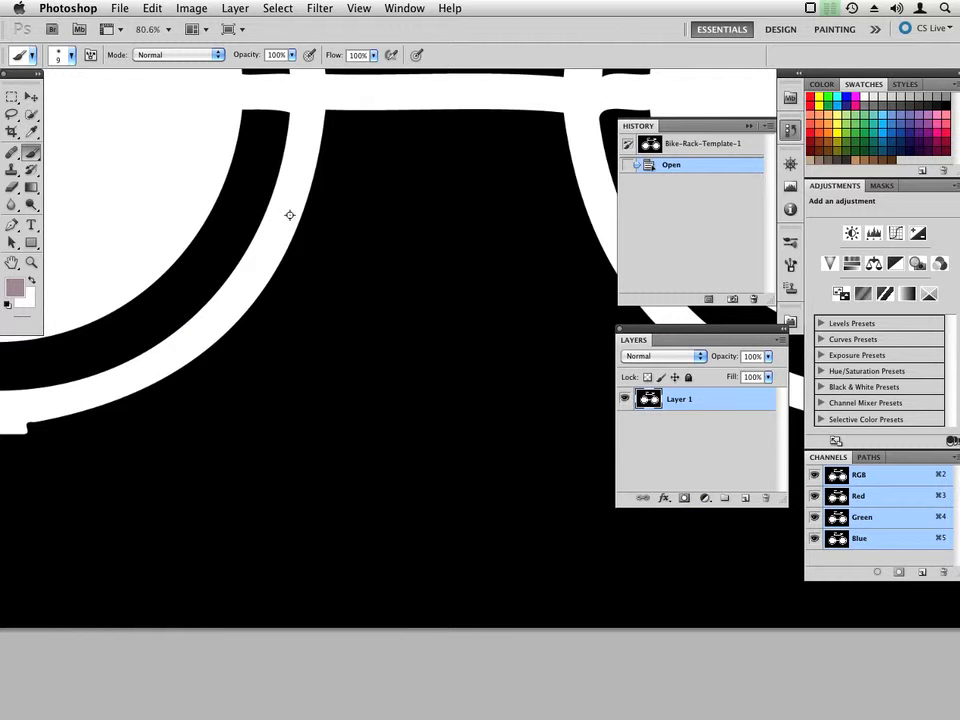
drag(301, 212, 433, 440)
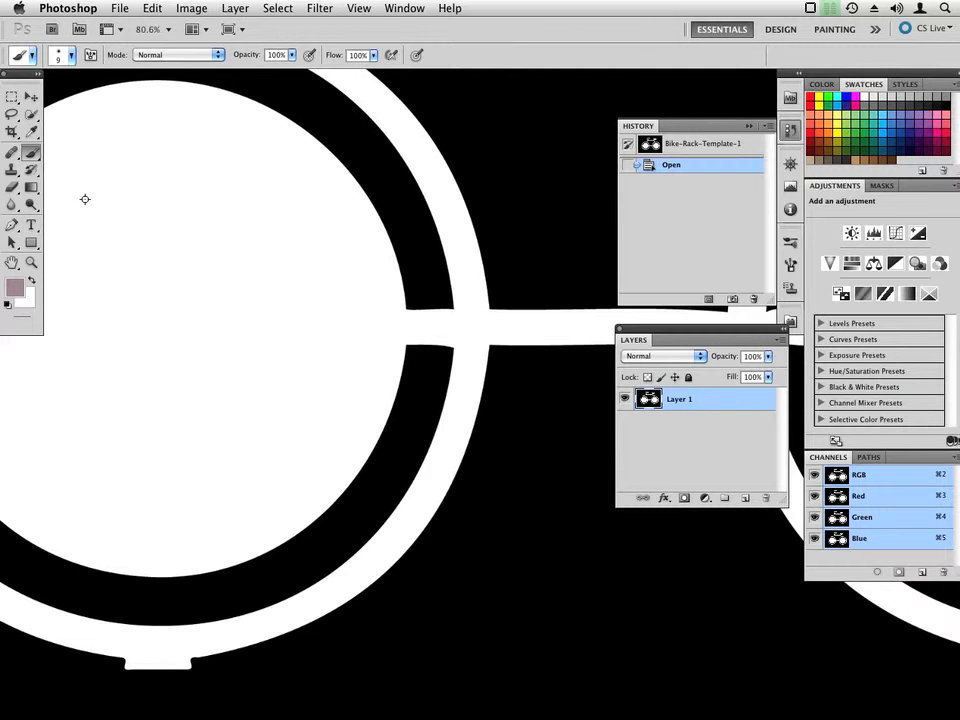
key(z)
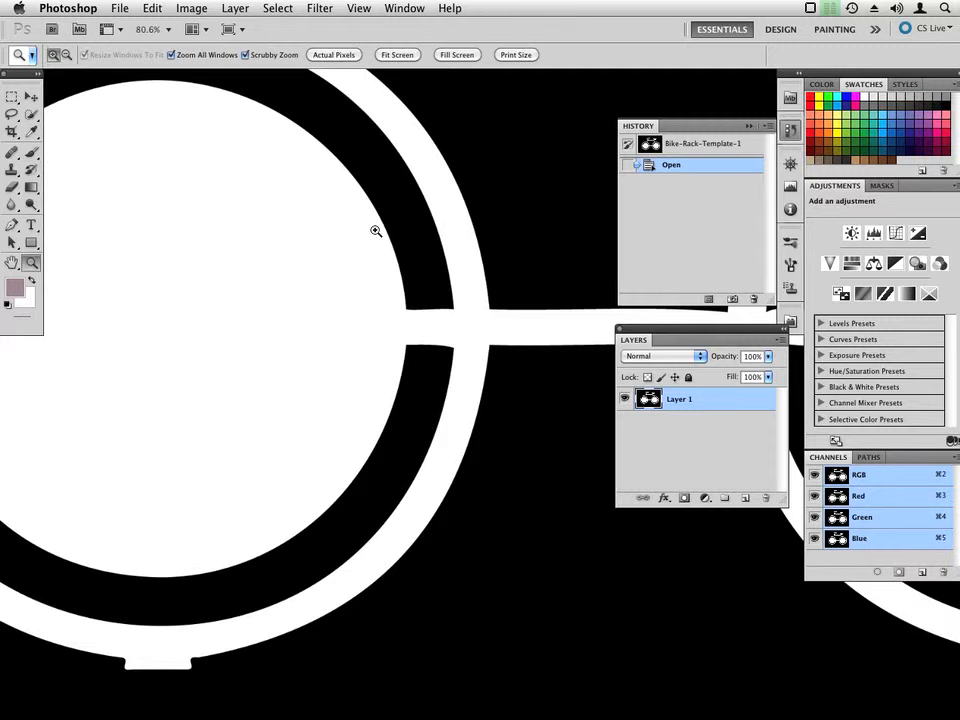
key(alt)
alt+click(359, 232)
alt+click(358, 238)
drag(418, 325, 418, 257)
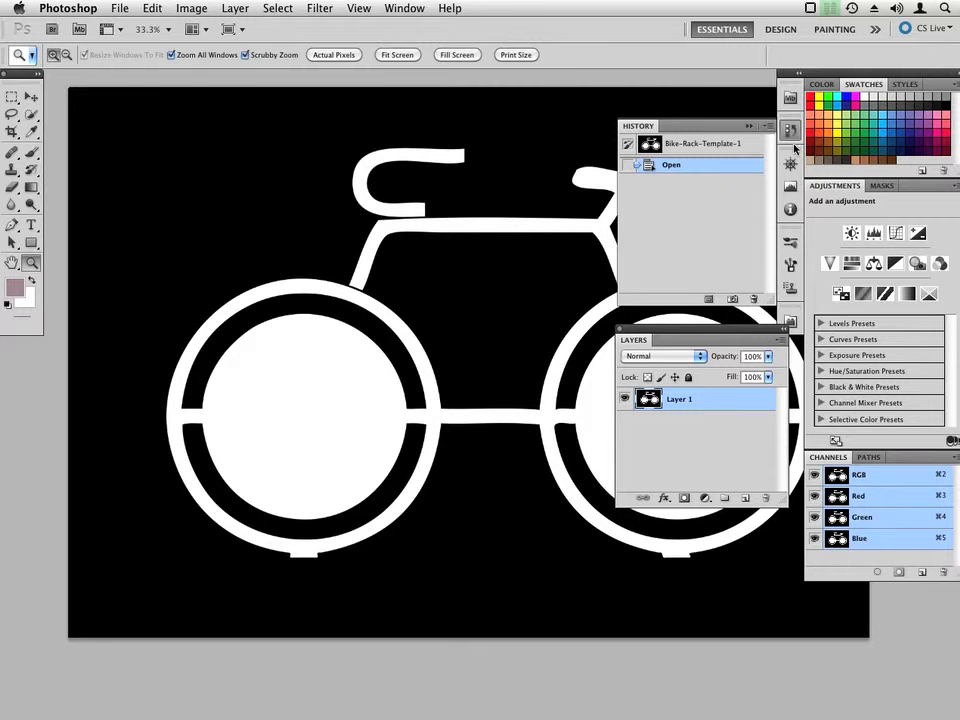
click(749, 126)
drag(688, 328, 680, 490)
drag(334, 453, 441, 332)
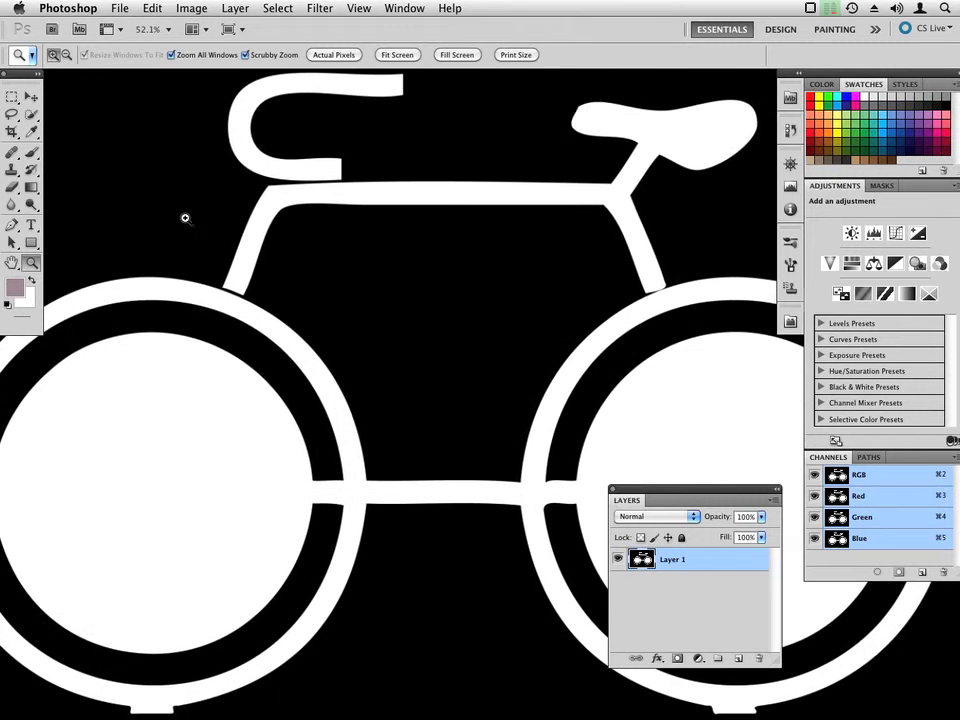
Select the white handlebar, frame and wheels with the Magic Wand, delete them to transparency, and clear the selection
click(31, 114)
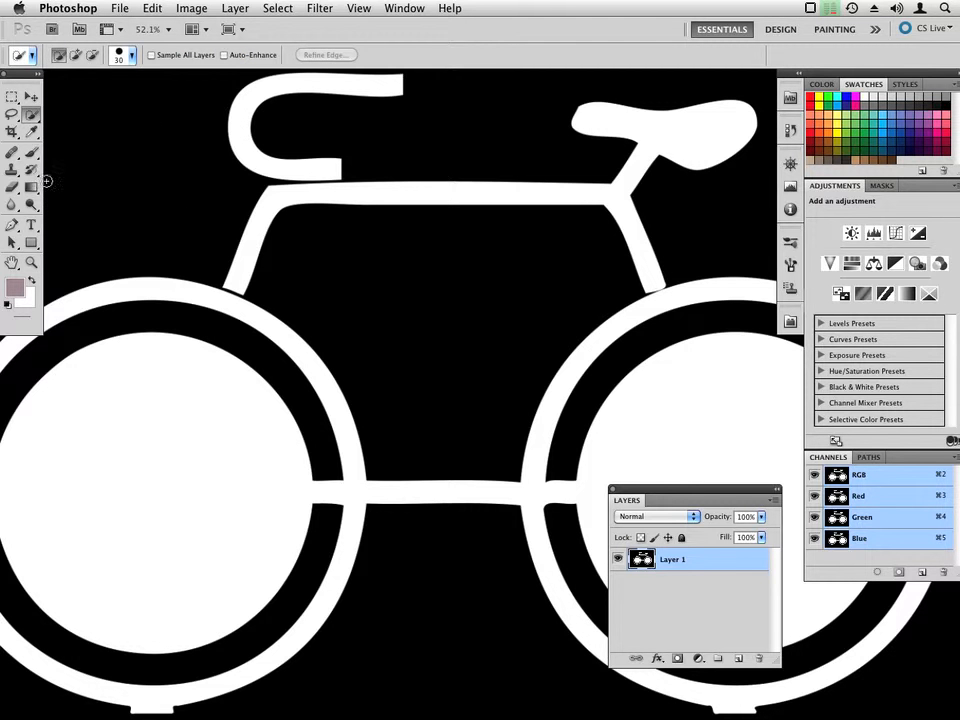
drag(35, 118, 78, 127)
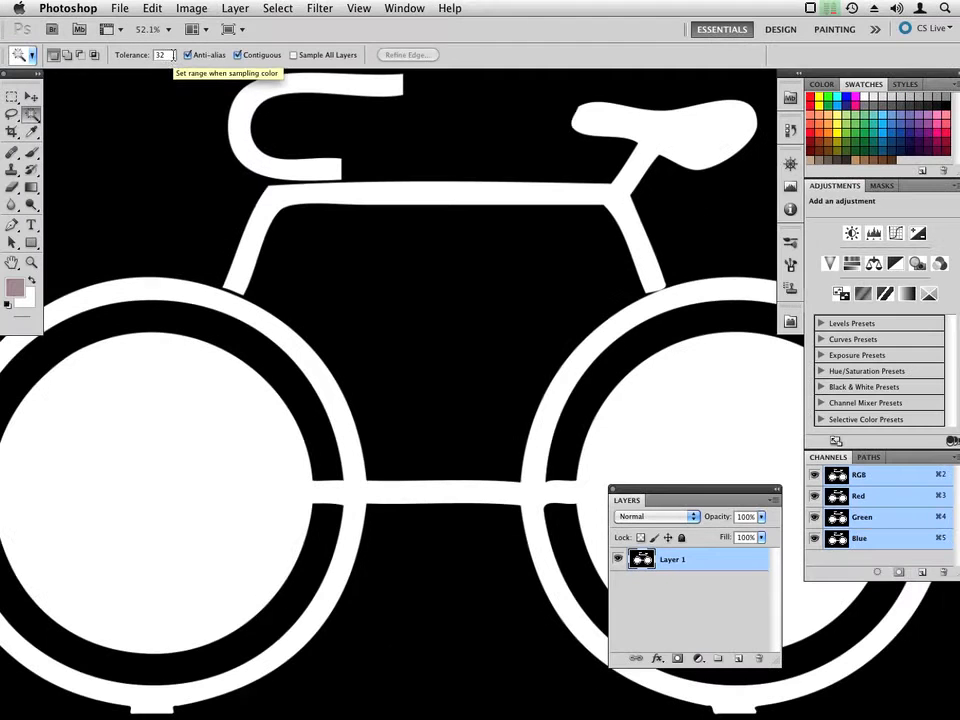
click(440, 193)
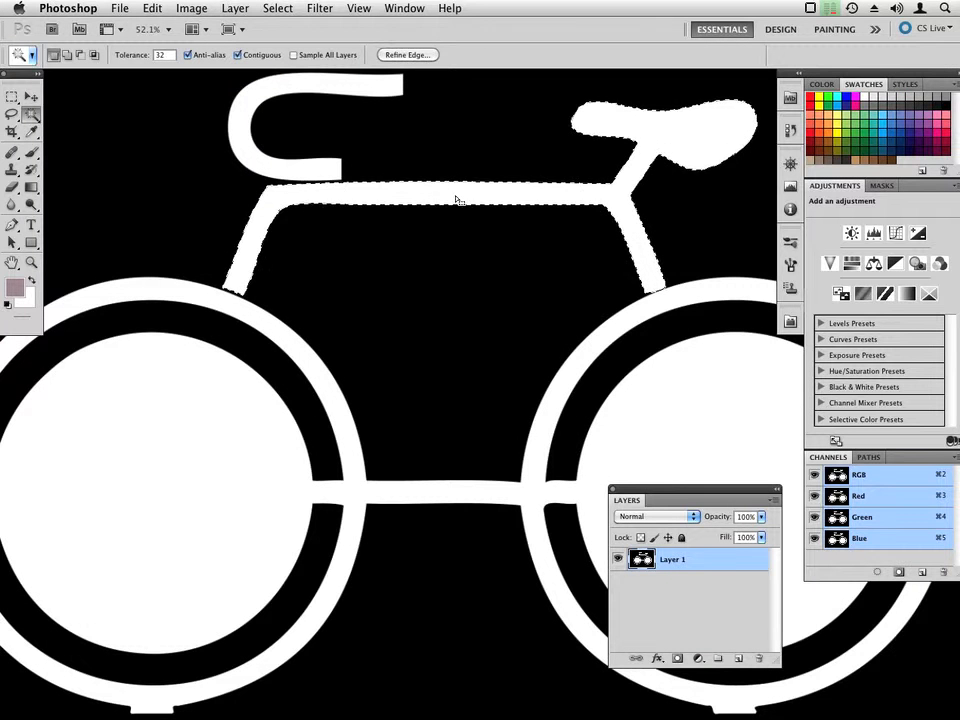
key(shift)
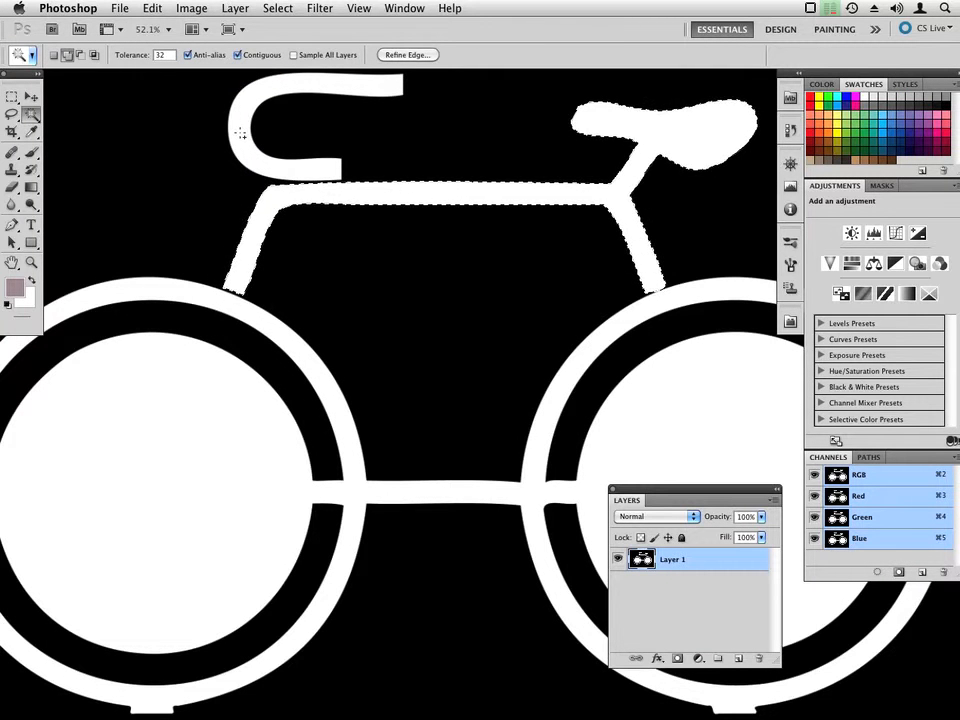
shift+click(241, 146)
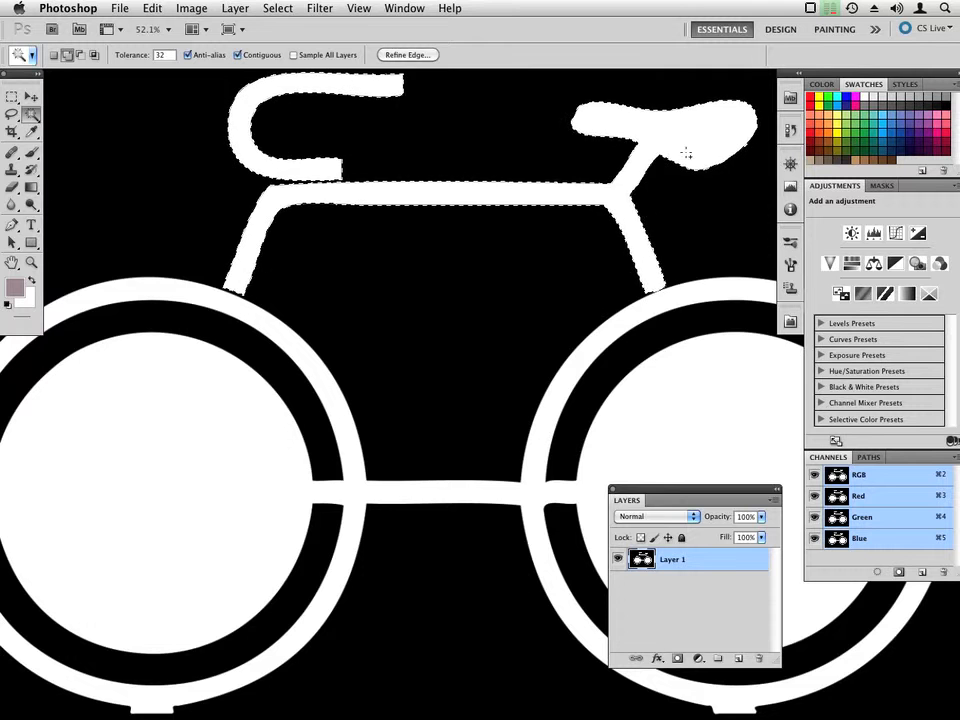
shift+click(646, 328)
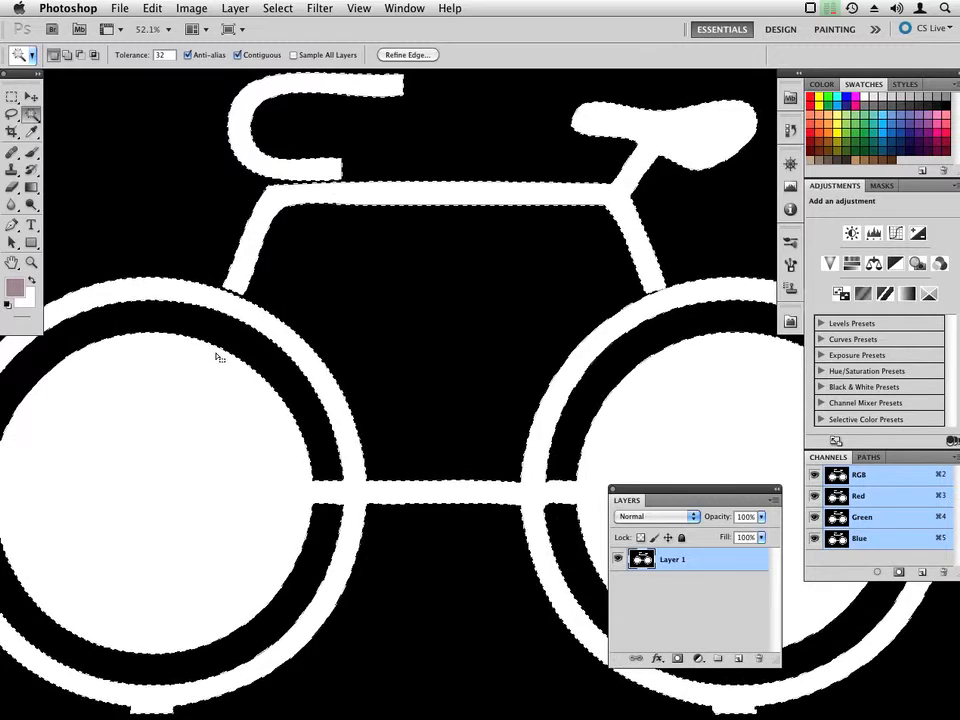
key(Delete)
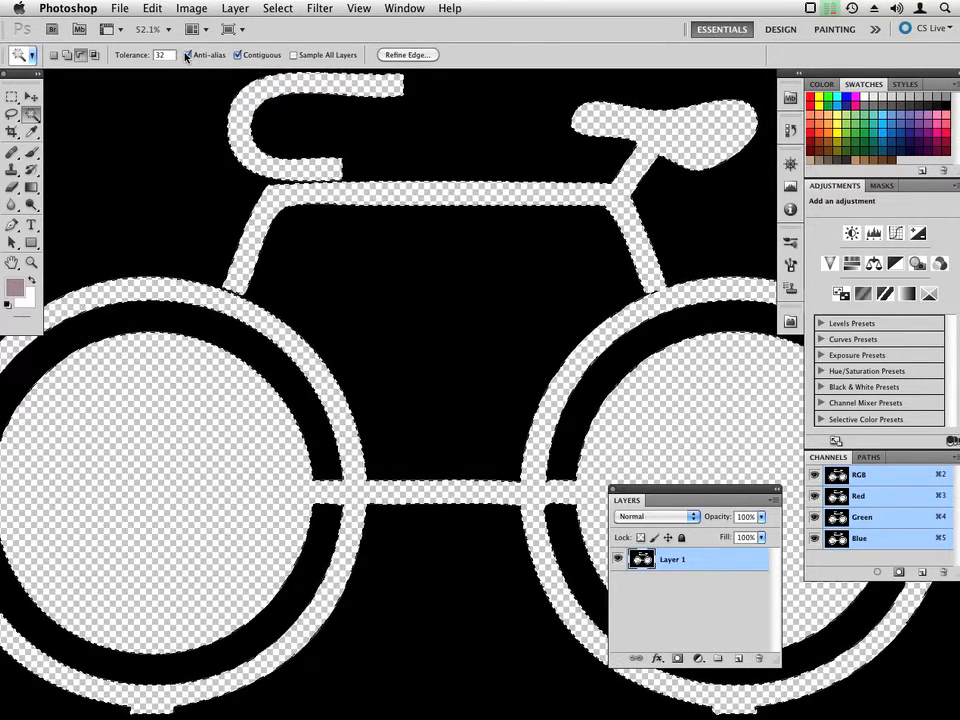
click(232, 8)
mouse_move(282, 7)
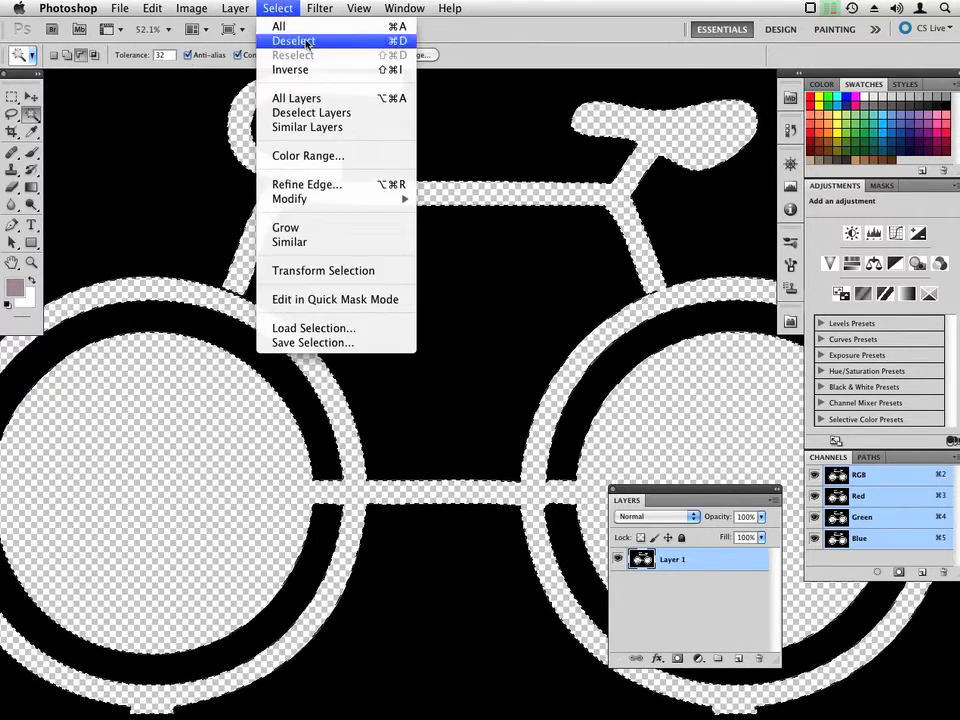
click(303, 40)
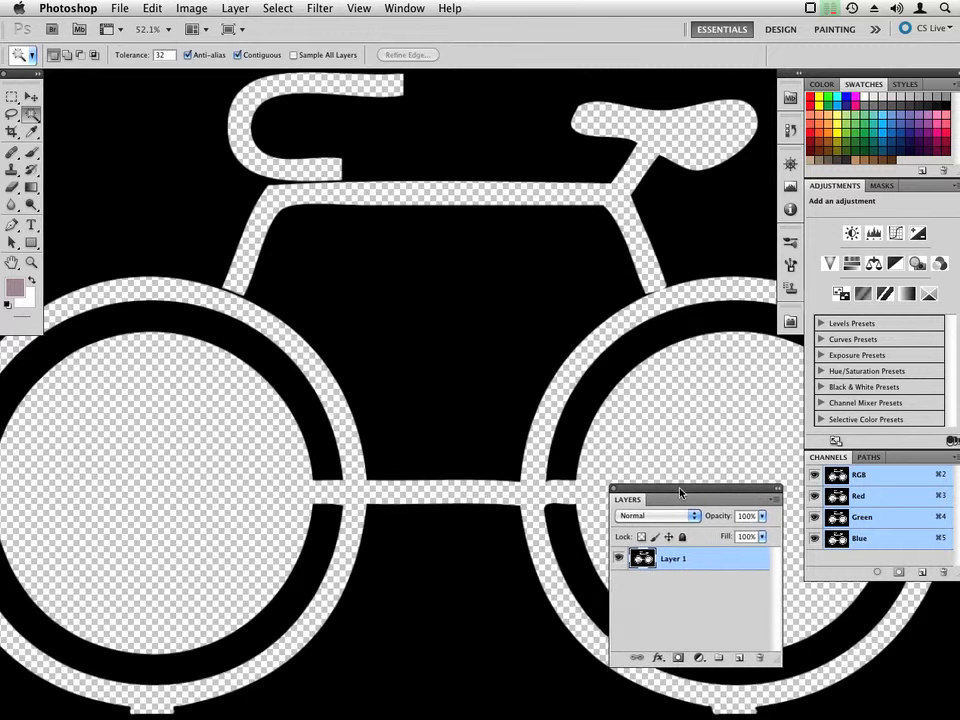
Dock the Layers panel beside Channels and Paths, and switch to the document BikeRackTransparentforApplicantRendering-1.psd
drag(693, 489, 856, 465)
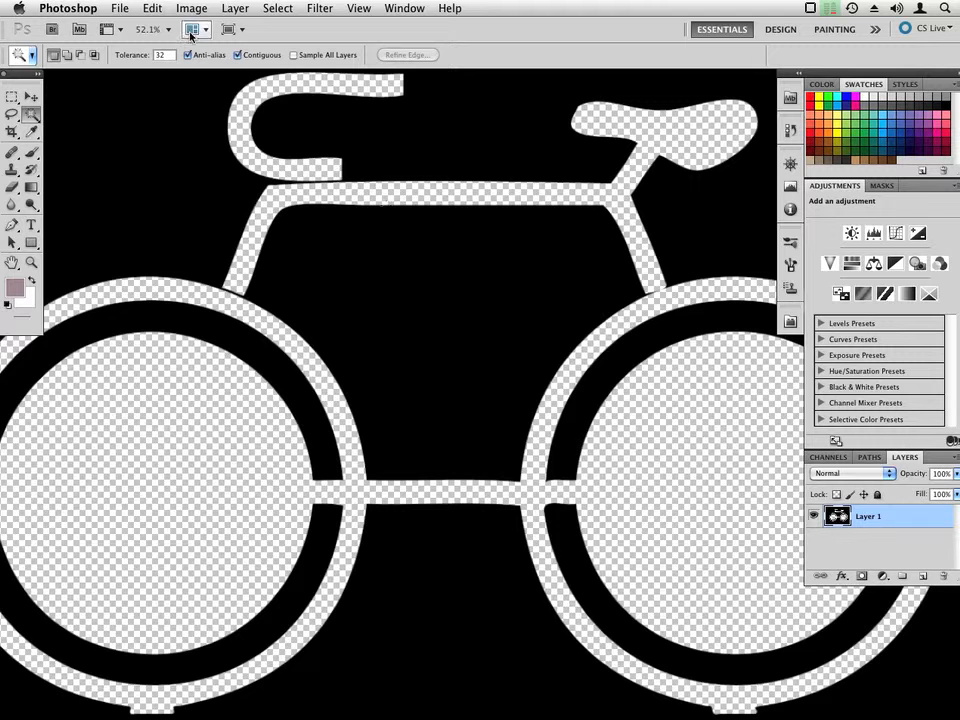
click(123, 11)
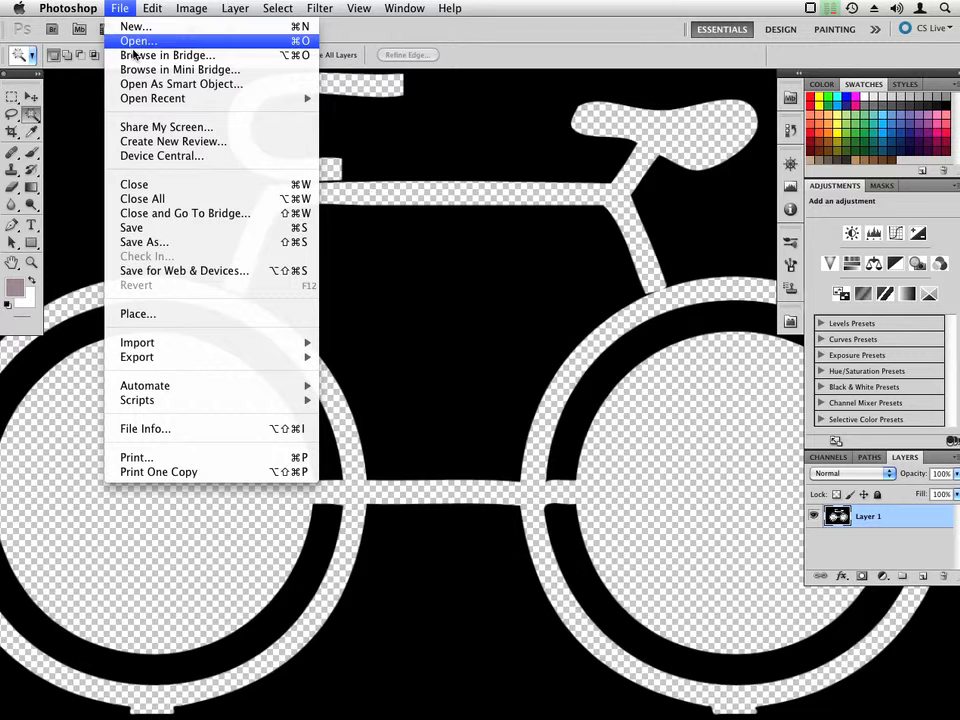
mouse_move(140, 98)
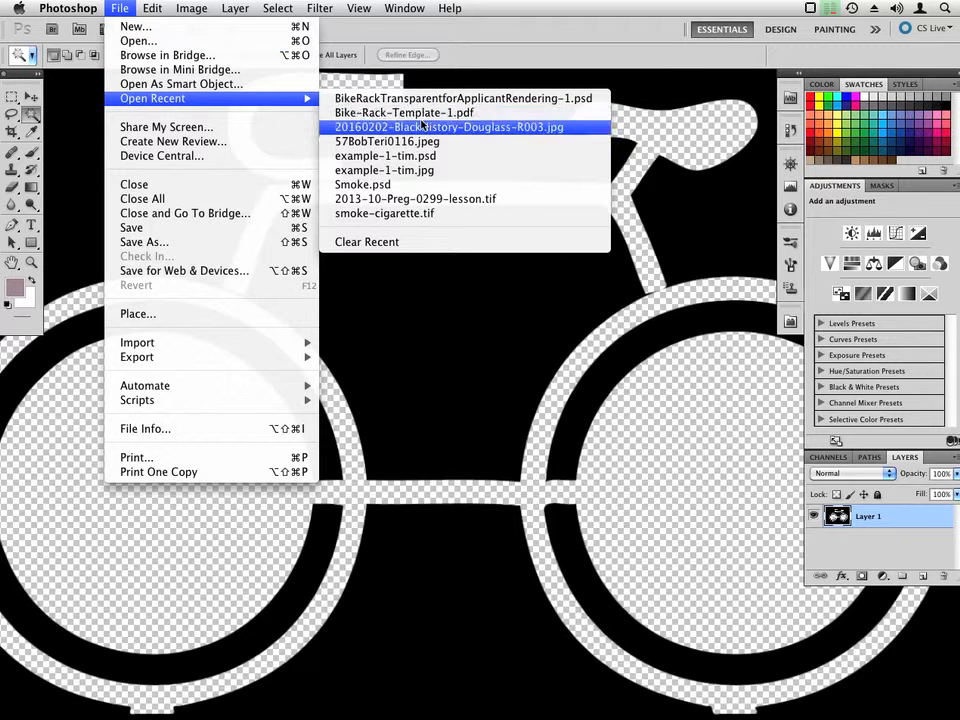
mouse_move(408, 5)
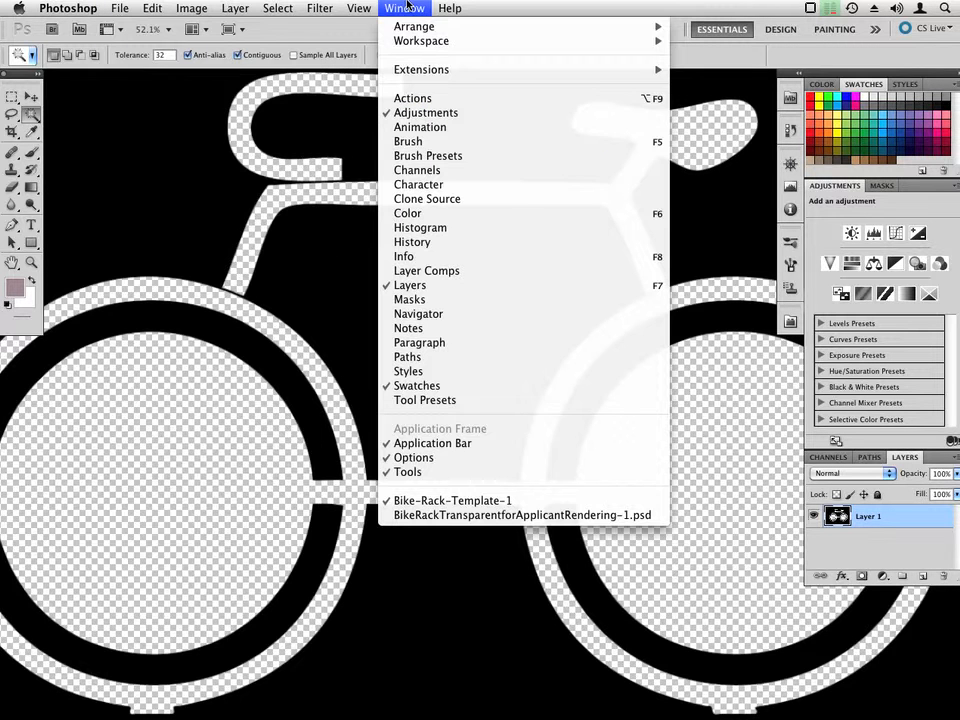
mouse_move(406, 44)
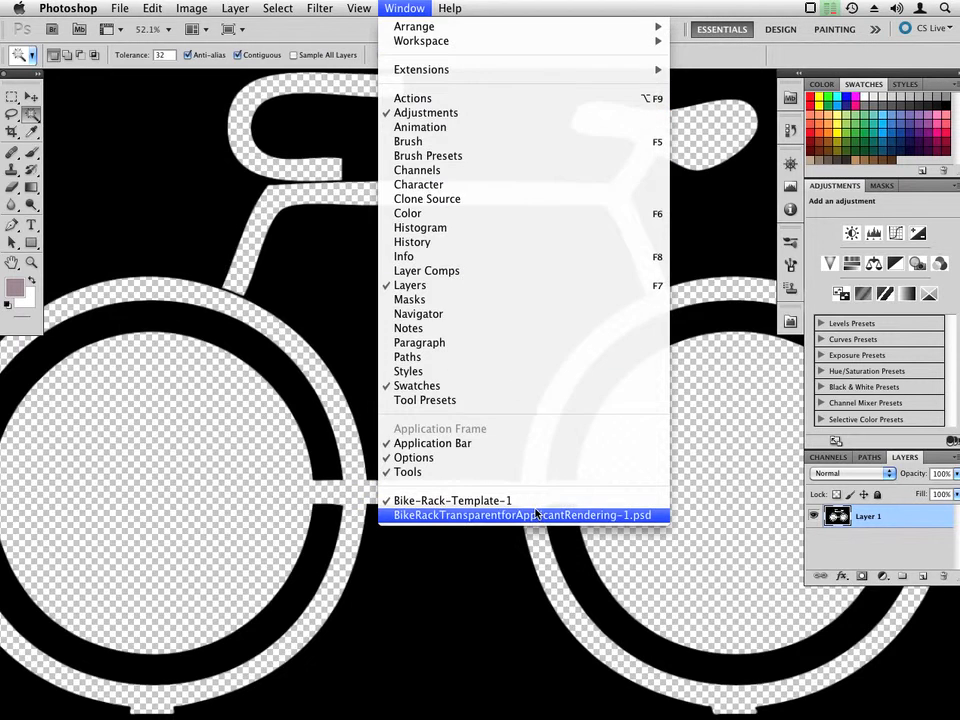
click(450, 514)
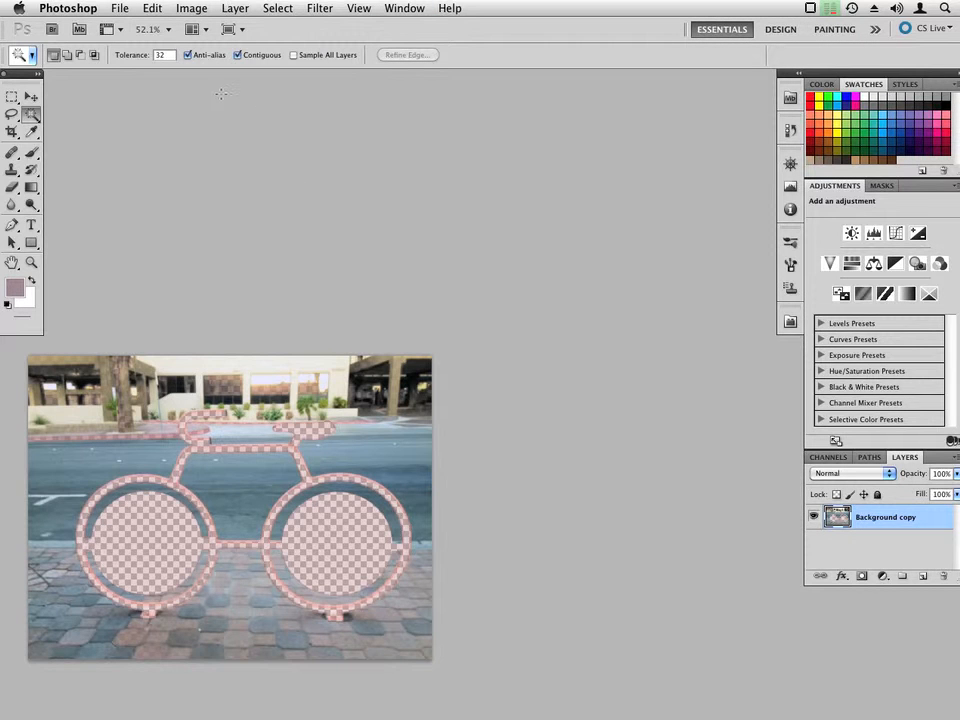
Change to the standard windowed screen mode so the desktop and file windows are reachable
key(Tab)
key(Tab)
key(Tab)
key(Tab)
key(Tab)
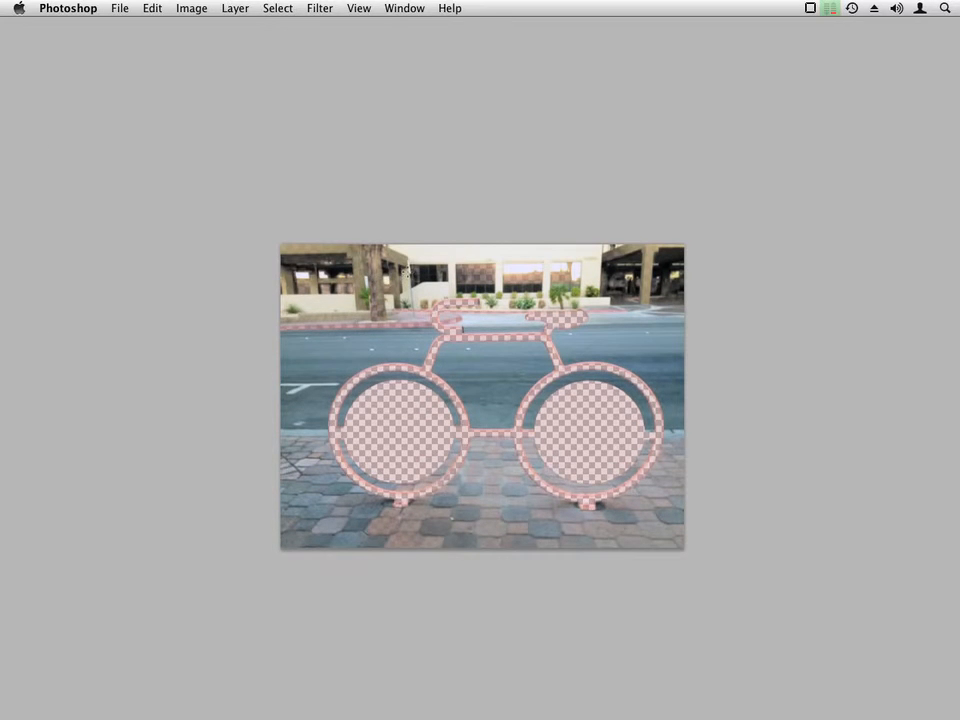
key(f)
key(f)
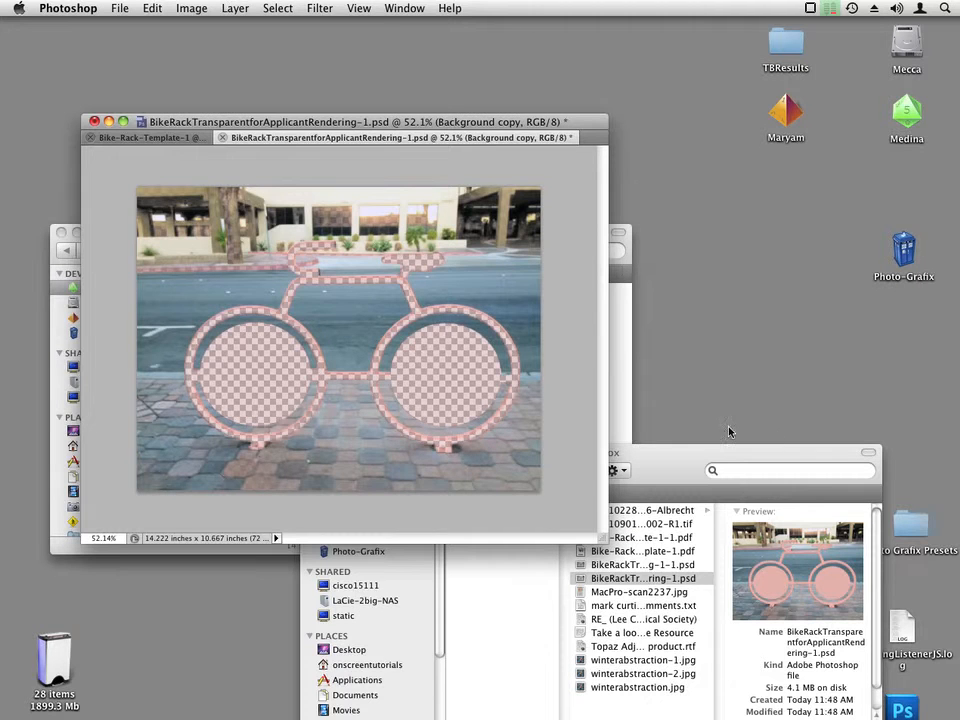
Switch to the Finder window behind the document and open winterabstraction-1.jpg in Photoshop
click(669, 456)
drag(675, 468, 655, 368)
click(599, 558)
double_click(601, 558)
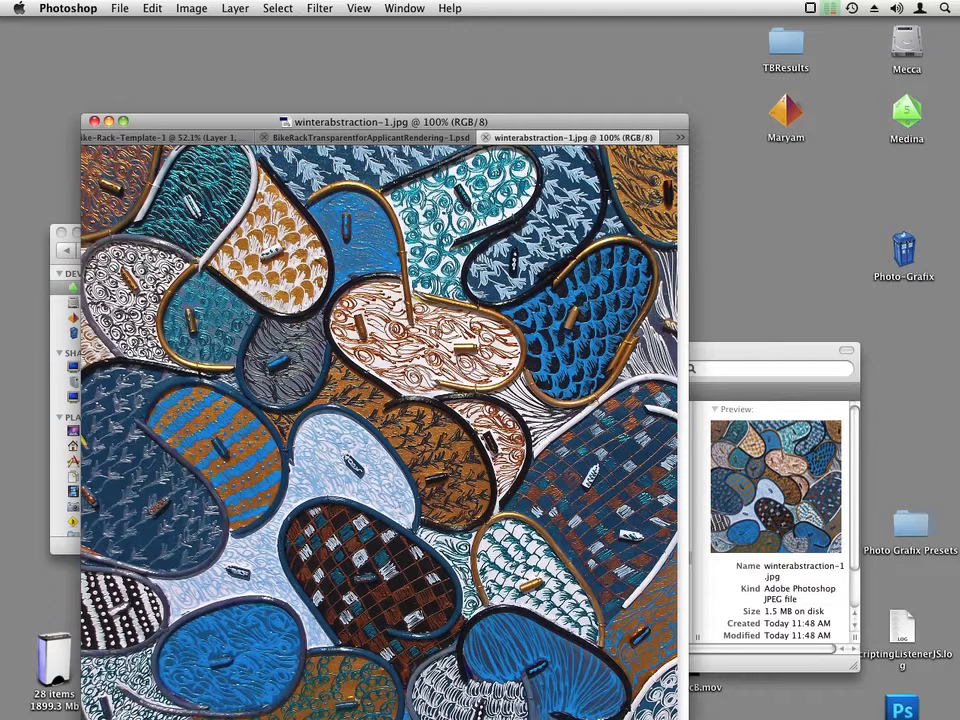
Select the entire winterabstraction-1.jpg image and copy it
click(153, 9)
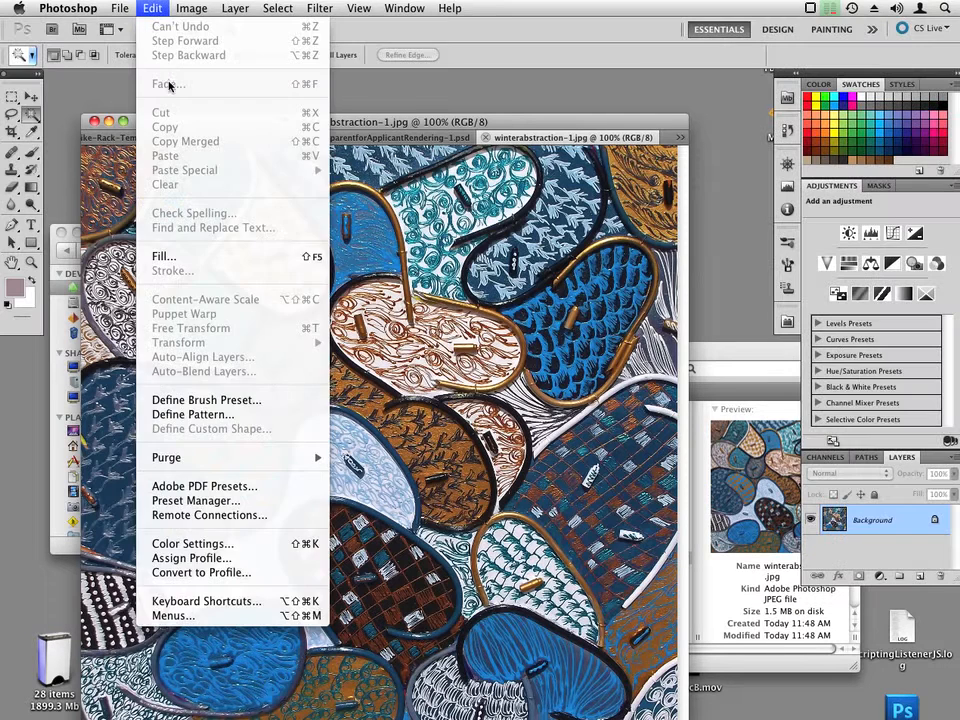
mouse_move(268, 8)
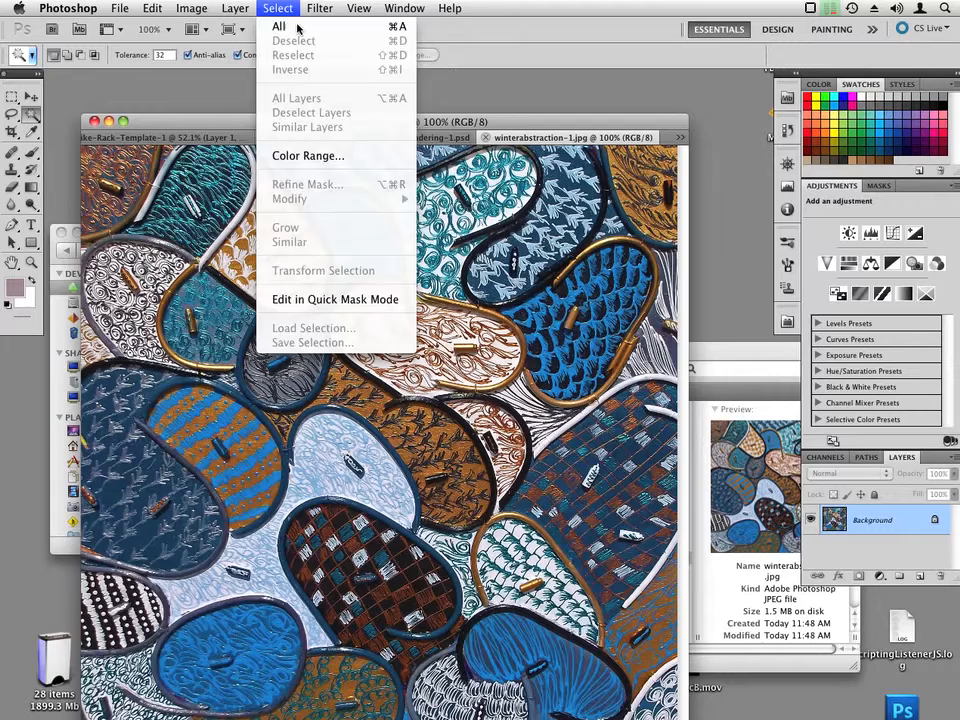
click(276, 27)
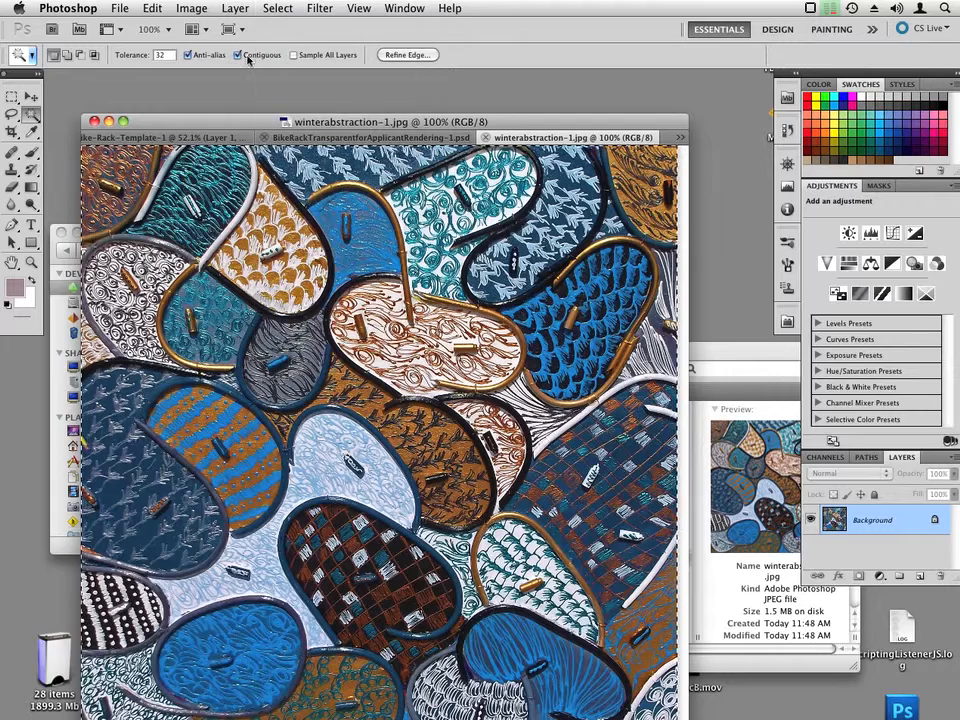
click(153, 8)
click(183, 127)
Paste the copied artwork into Bike-Rack-Template-1 and move its layer beneath Layer 1
click(205, 139)
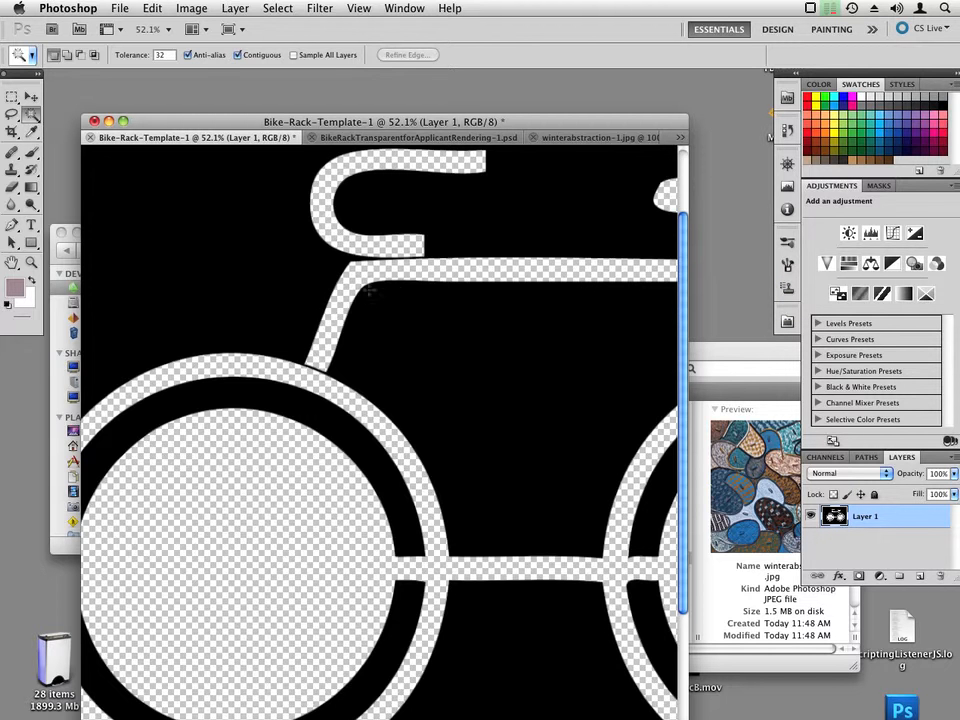
click(152, 8)
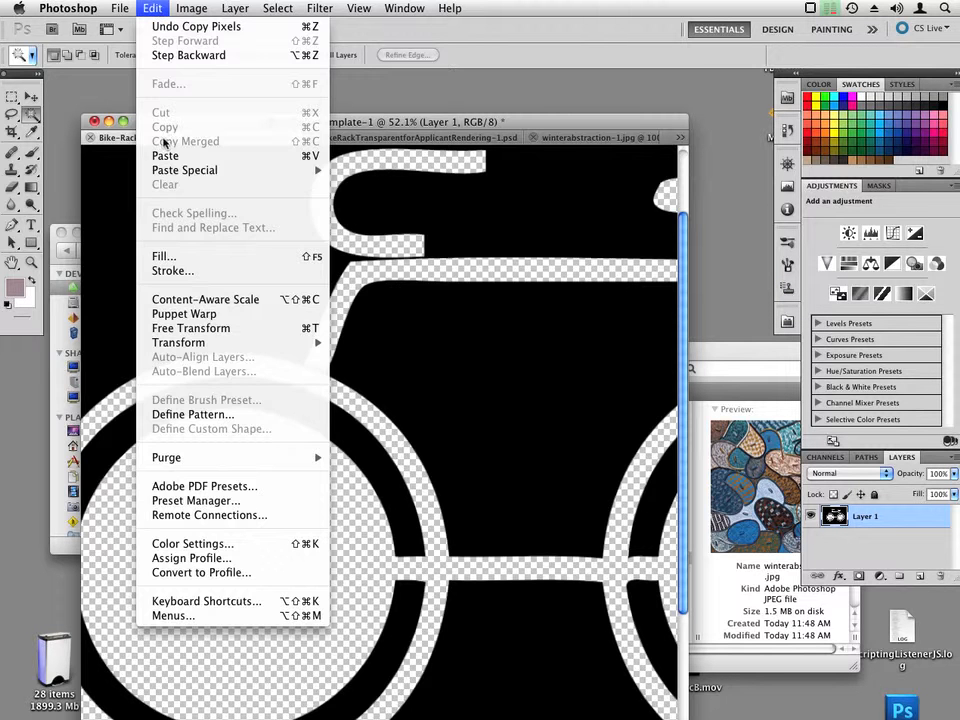
click(193, 157)
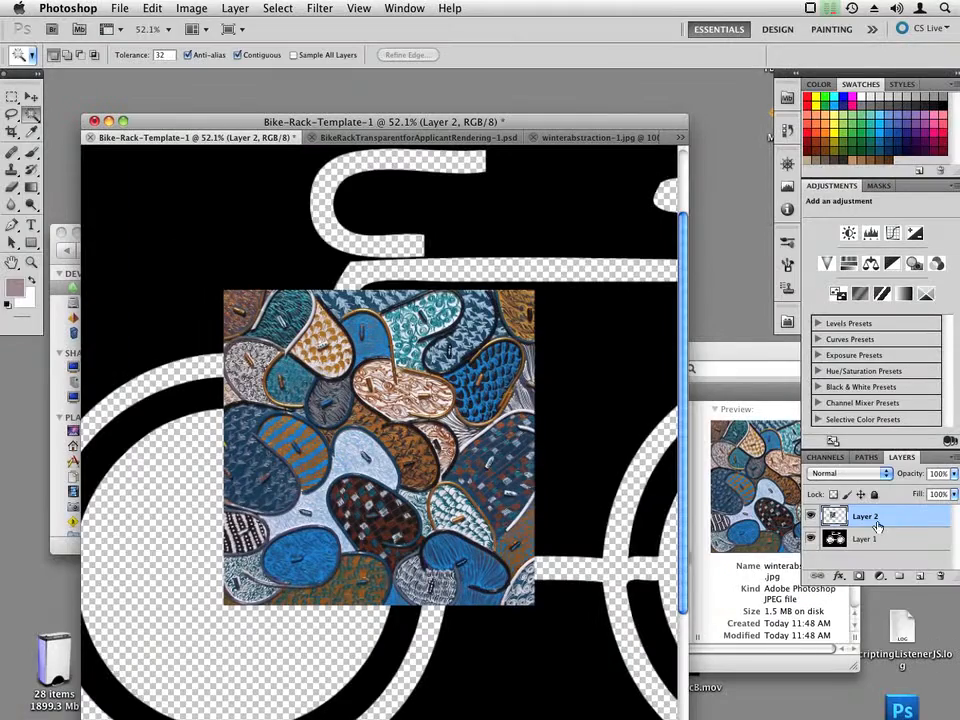
mouse_move(884, 528)
mouse_down()
mouse_move(881, 579)
mouse_move(884, 540)
mouse_move(881, 549)
mouse_up()
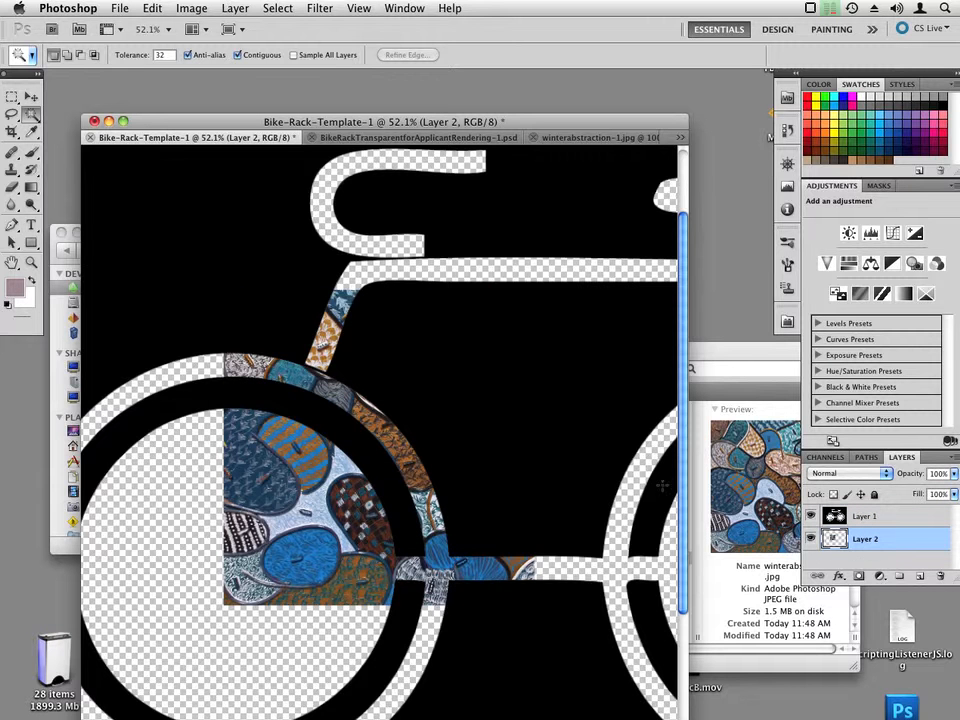
Scale the artwork on Layer 2 proportionally to about 355% so it covers the entire bike shape
click(123, 121)
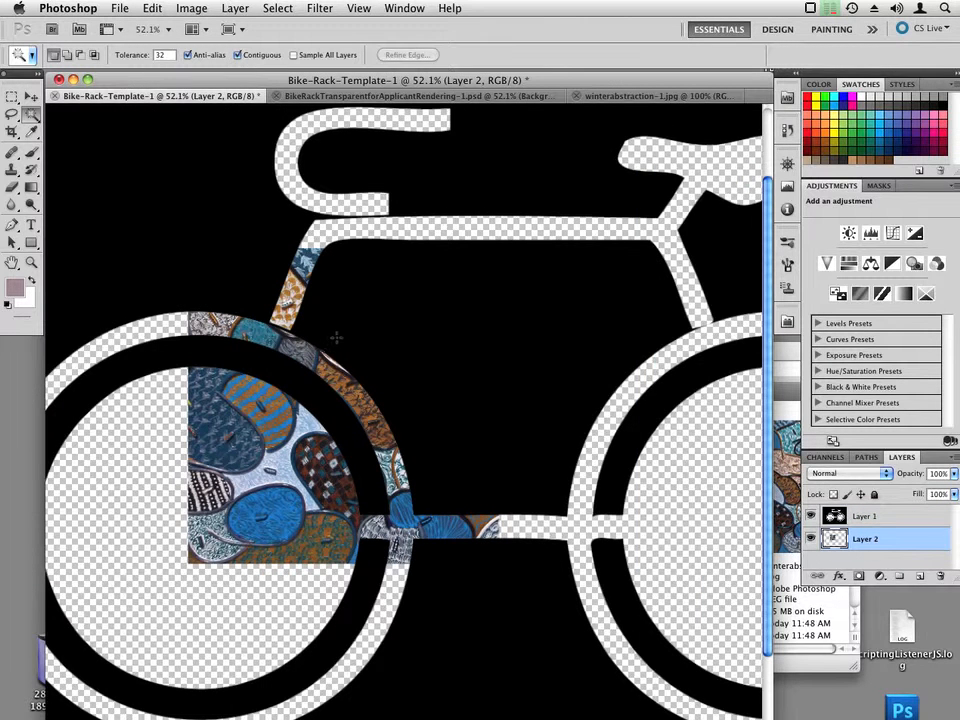
key(z)
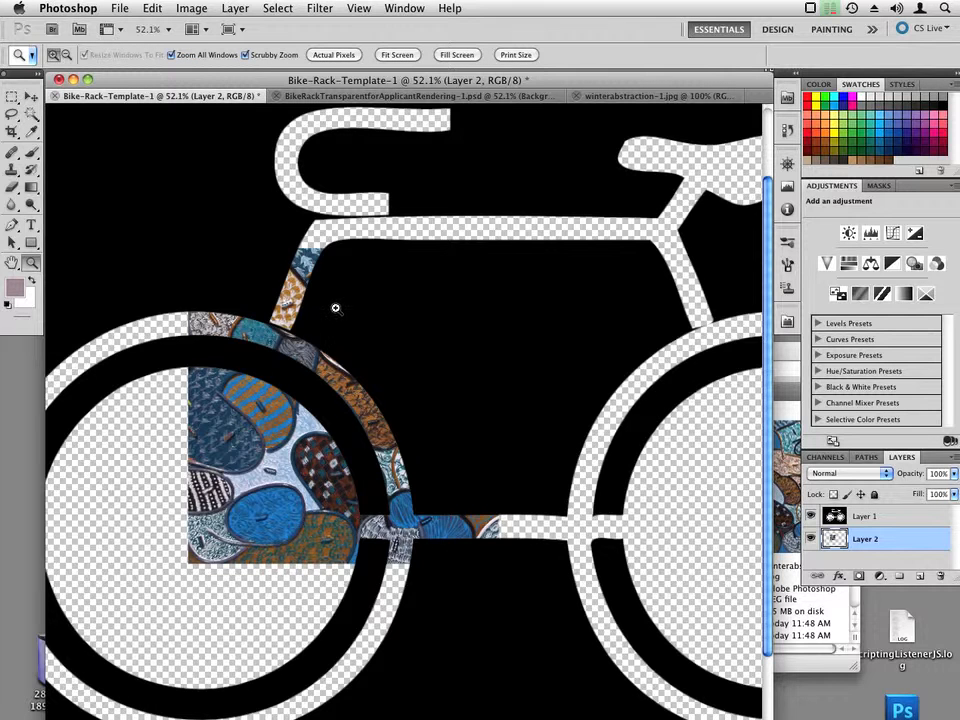
click(335, 308)
drag(388, 366, 360, 315)
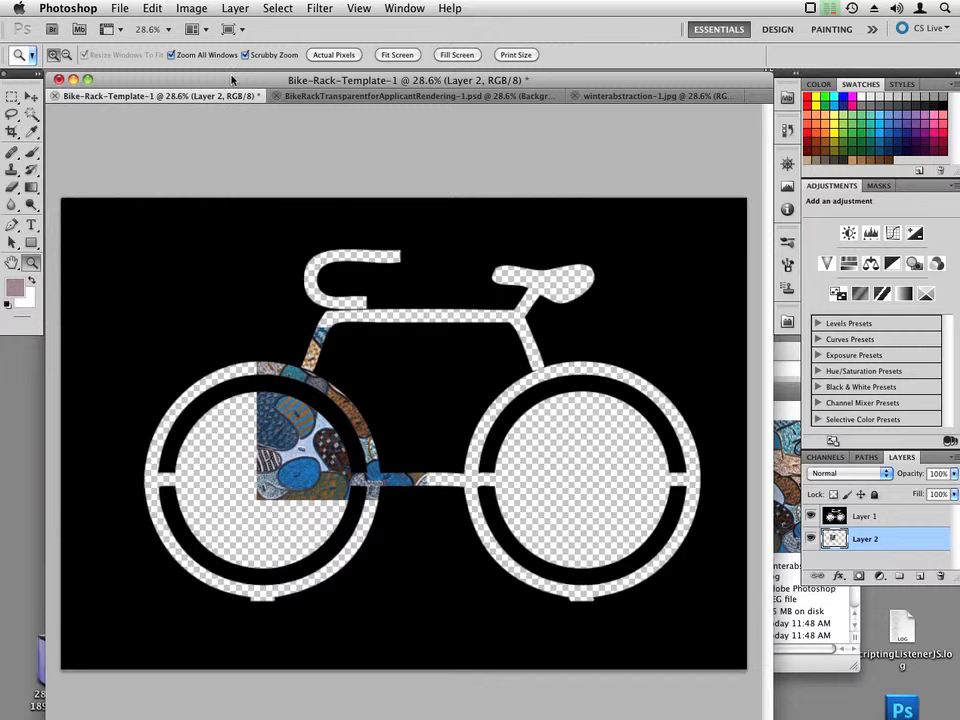
click(152, 9)
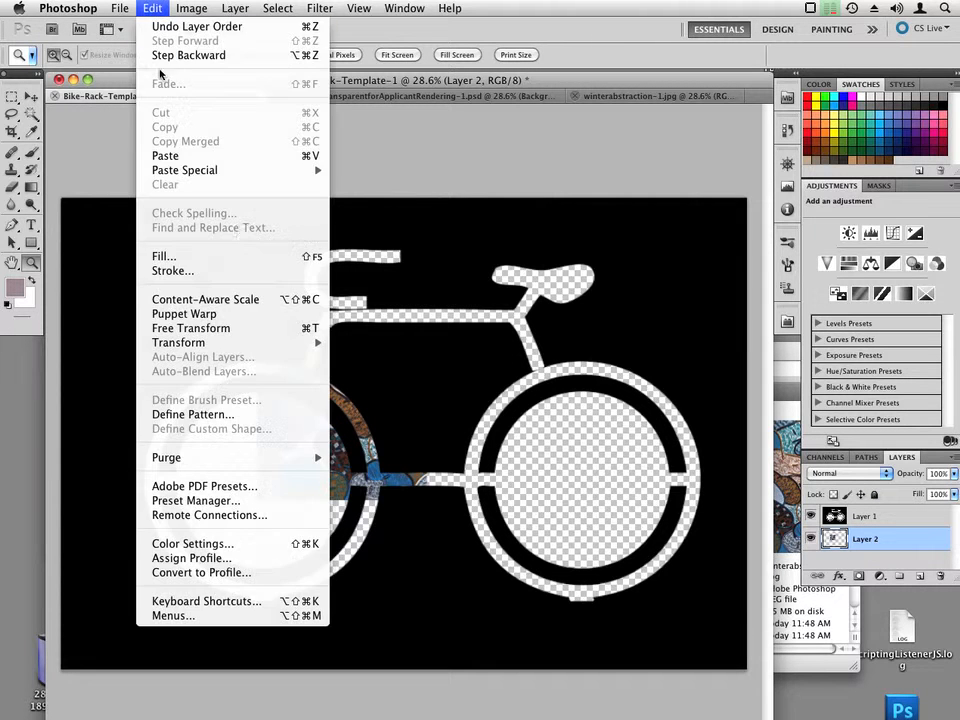
mouse_move(246, 341)
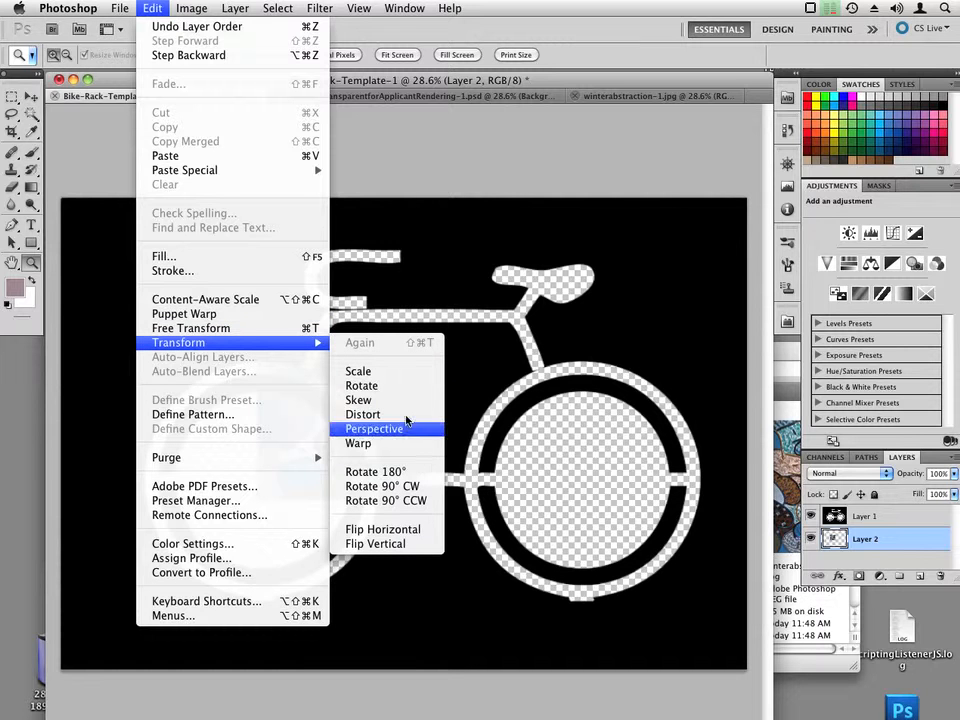
click(365, 371)
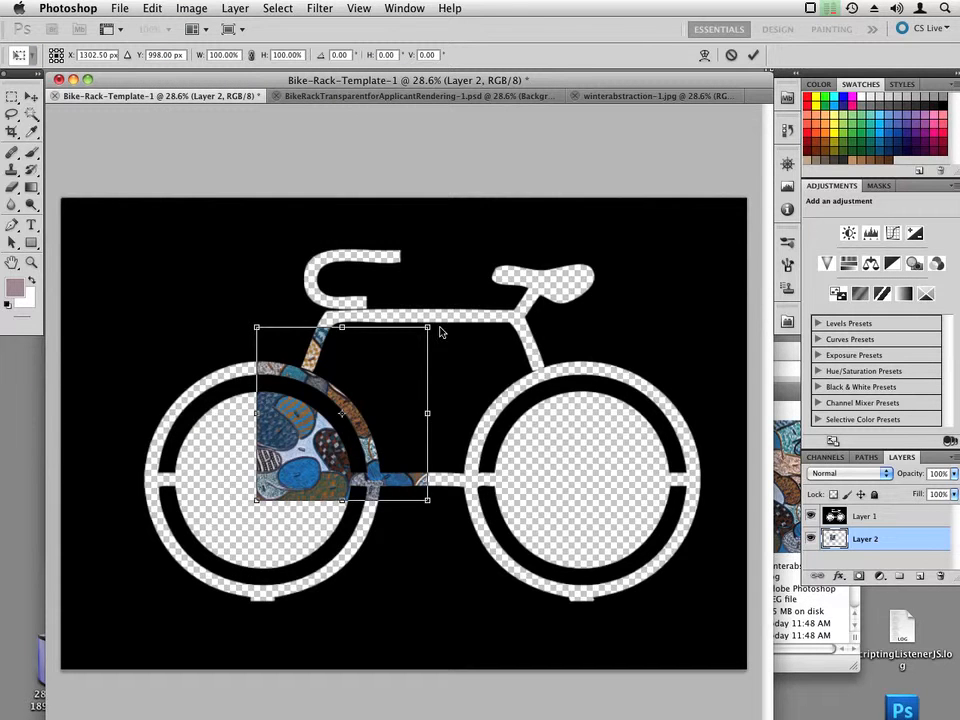
drag(437, 328, 645, 140)
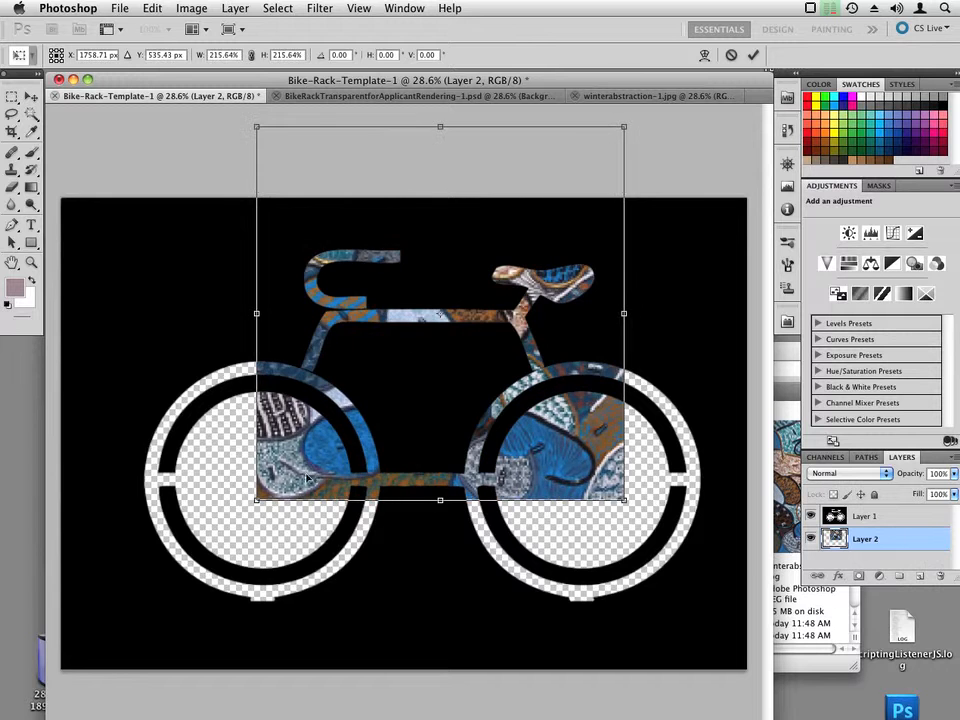
drag(258, 500, 100, 658)
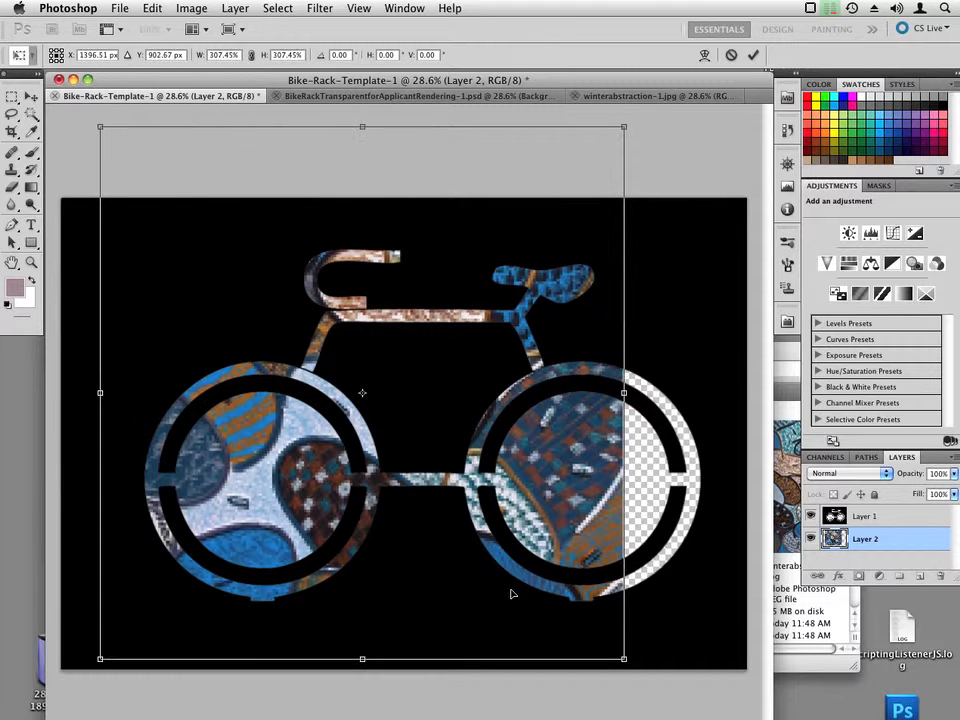
drag(623, 661, 729, 697)
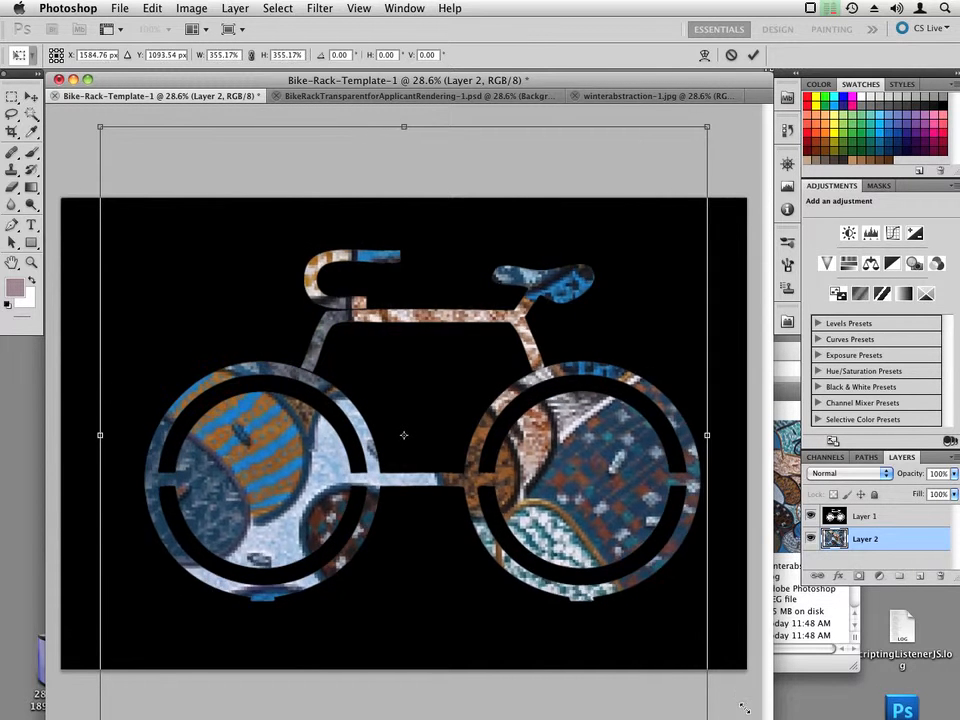
key(Return)
key(z)
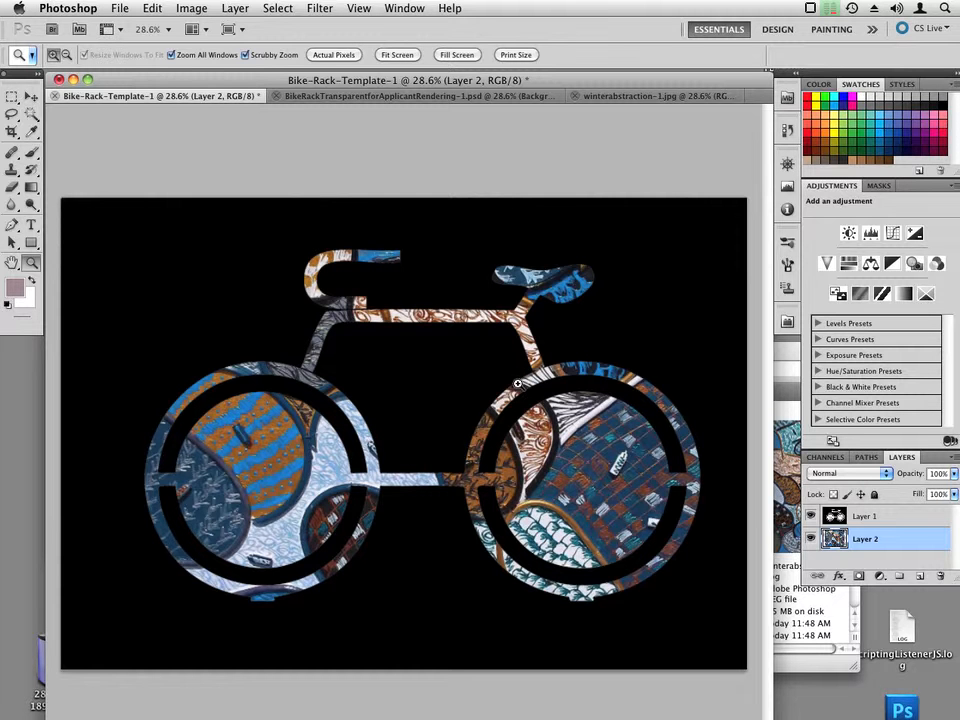
key(alt)
drag(418, 393, 471, 361)
mouse_move(471, 362)
mouse_down()
mouse_move(440, 378)
mouse_move(465, 377)
mouse_up()
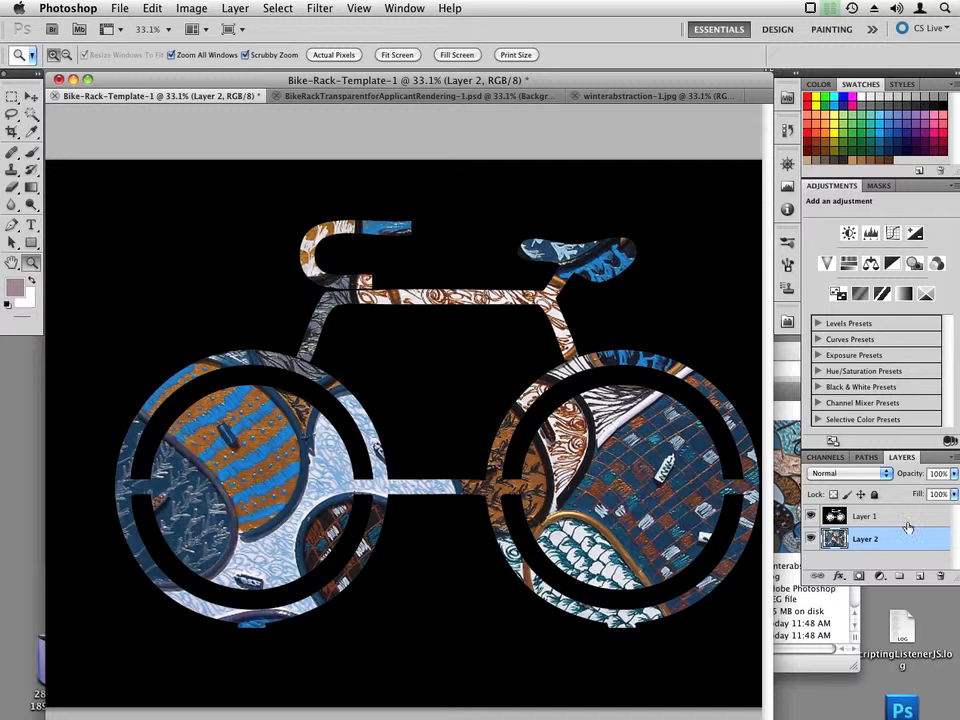
key(alt)
click(830, 520)
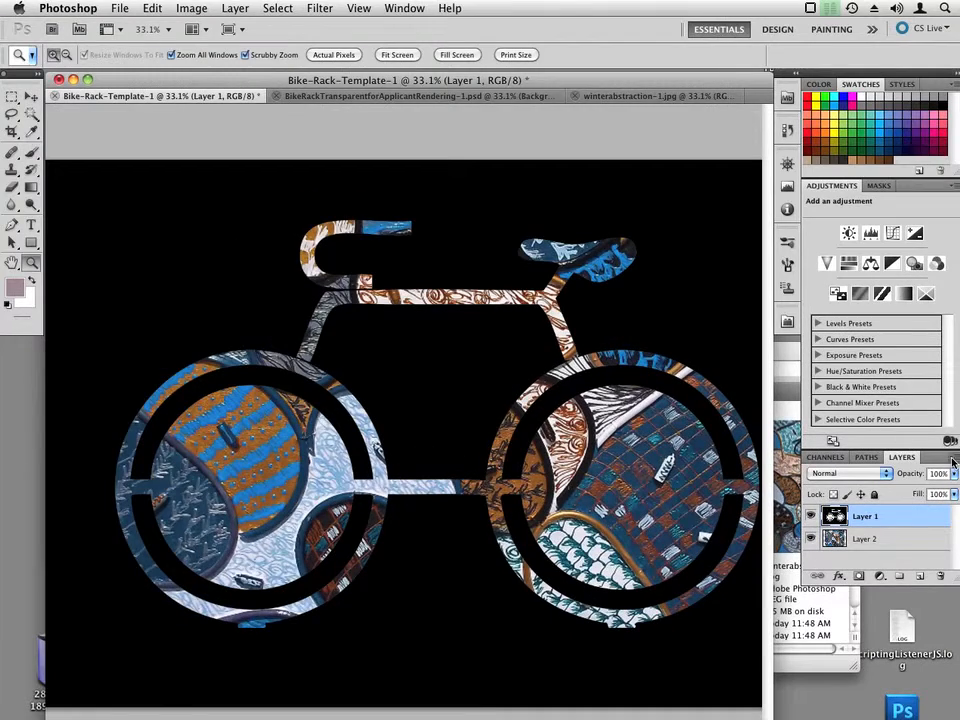
click(952, 459)
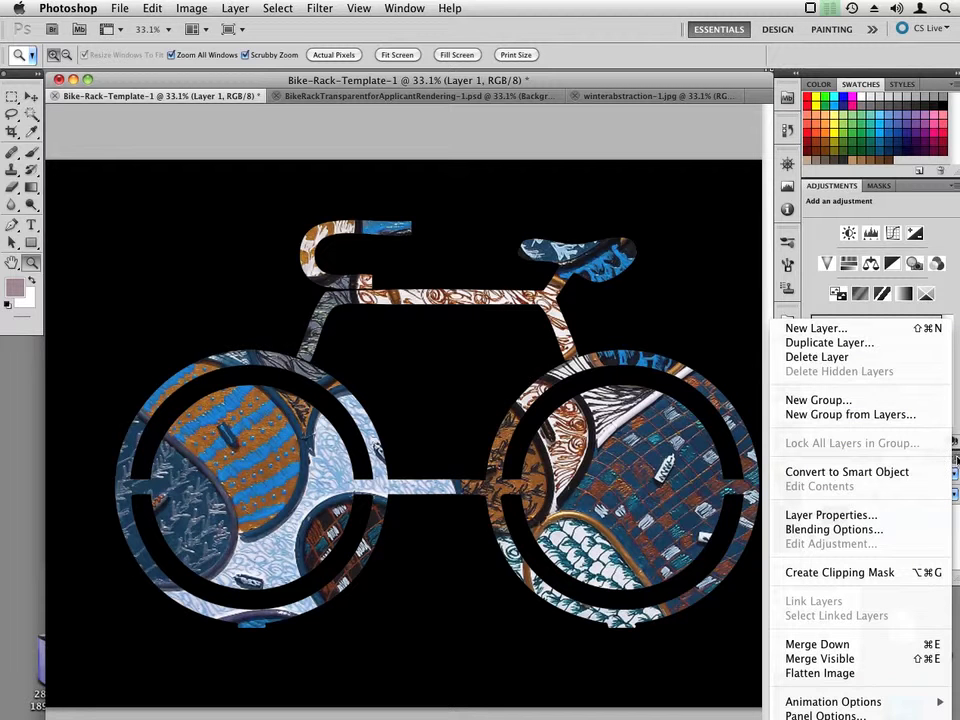
click(952, 459)
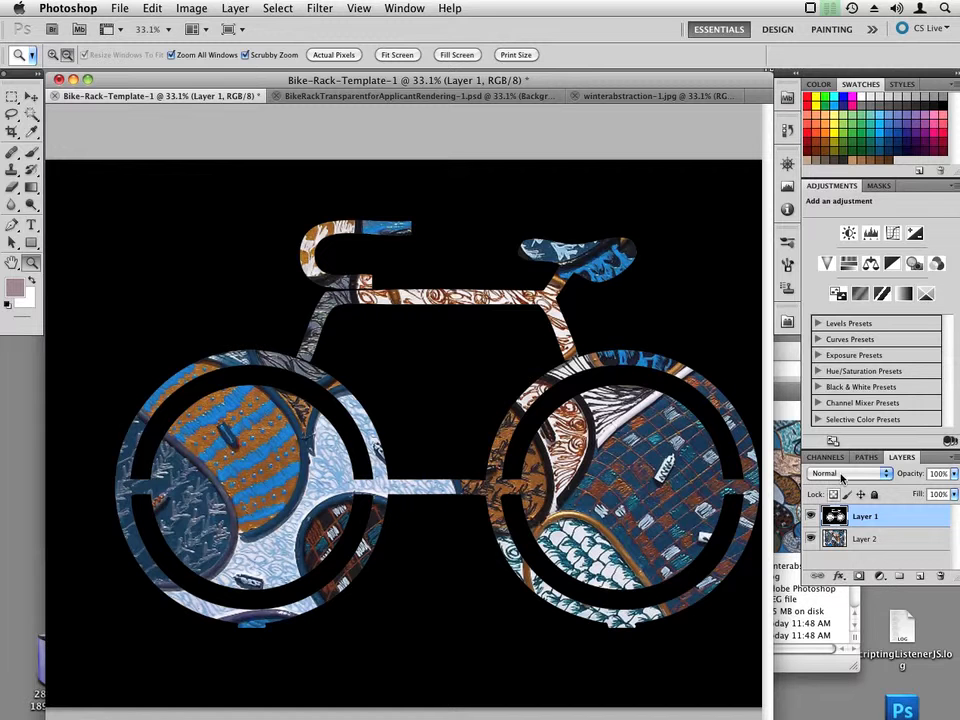
right_click(836, 516)
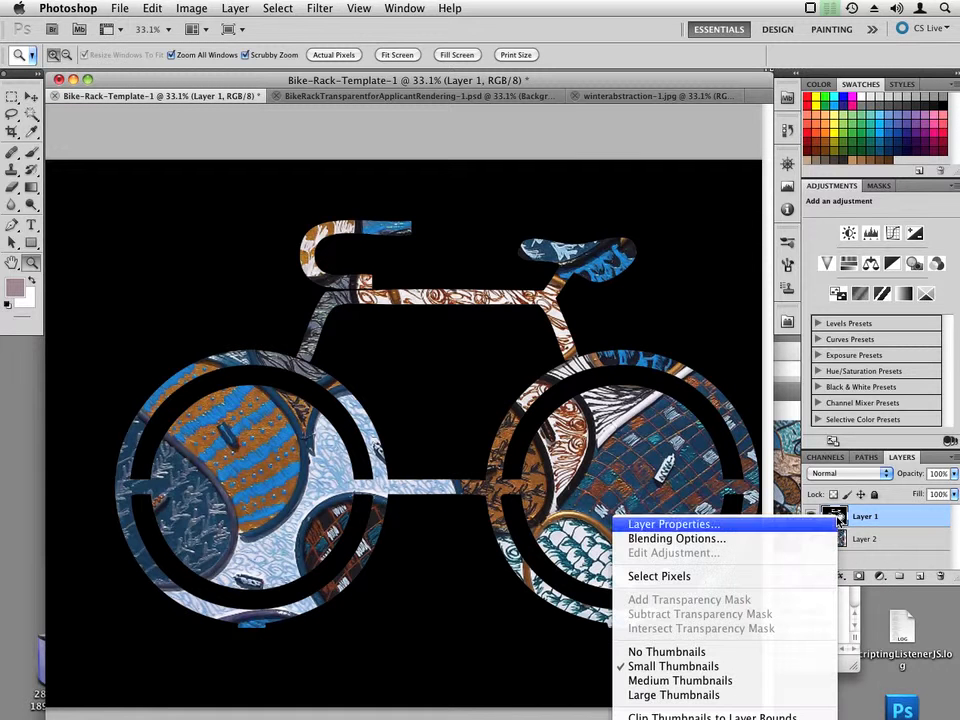
click(877, 516)
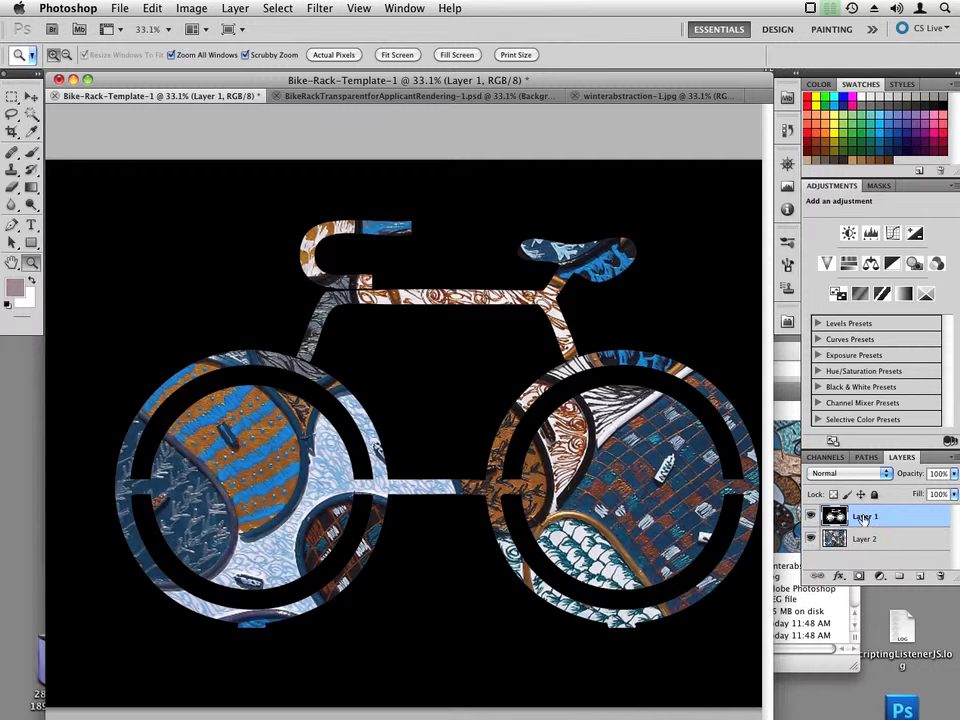
Load Layer 1's pixels as a selection, invert it to the bike shape, and copy the merged artwork inside
super+click(840, 516)
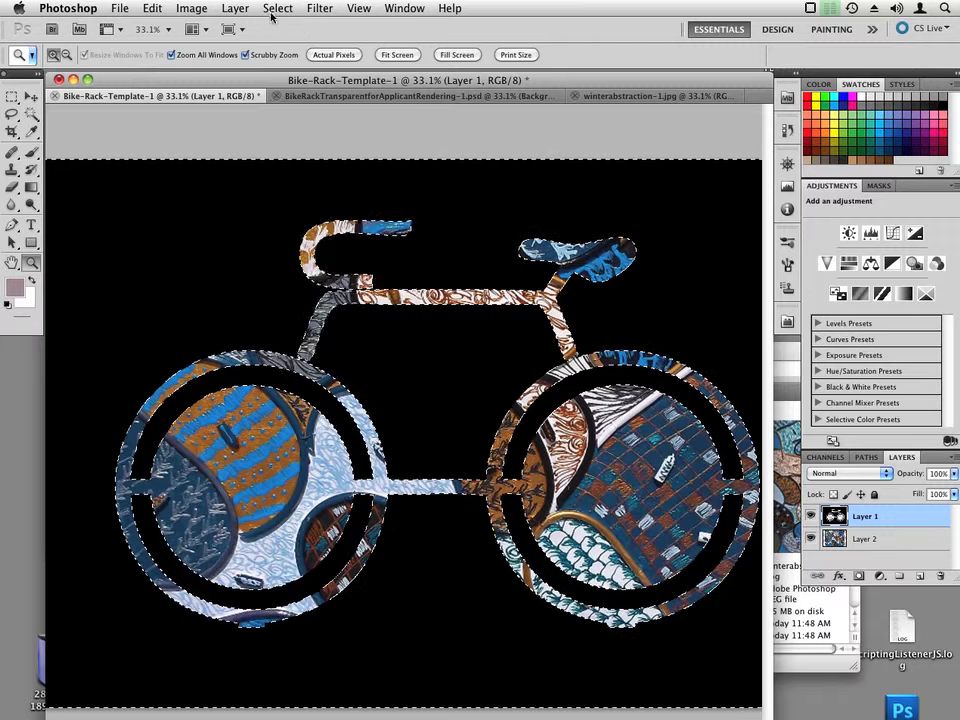
click(278, 9)
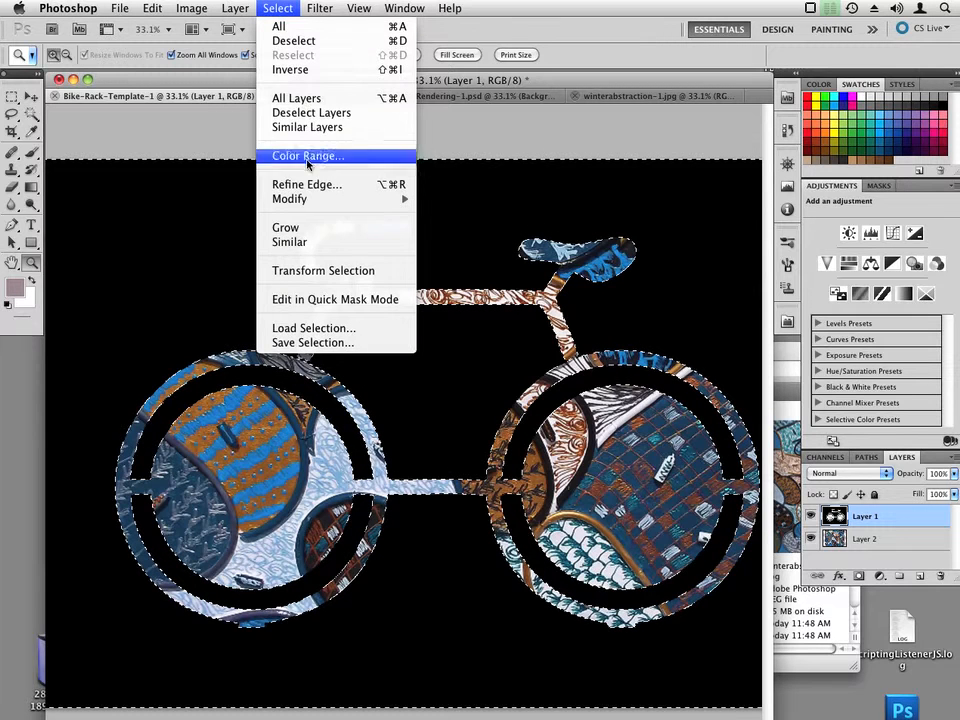
click(304, 74)
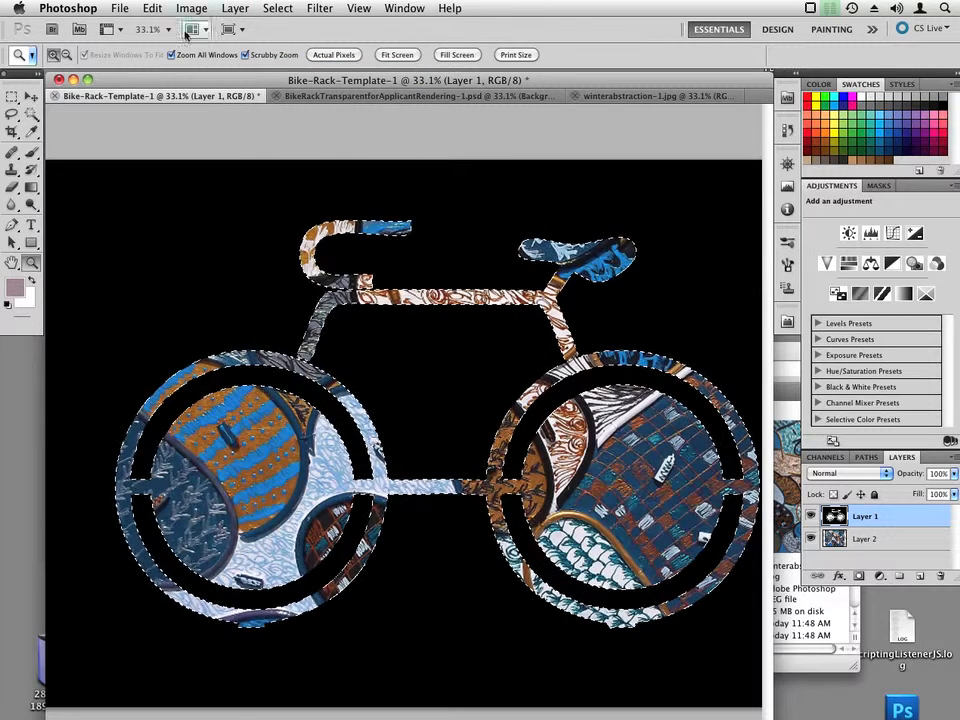
click(150, 8)
click(185, 141)
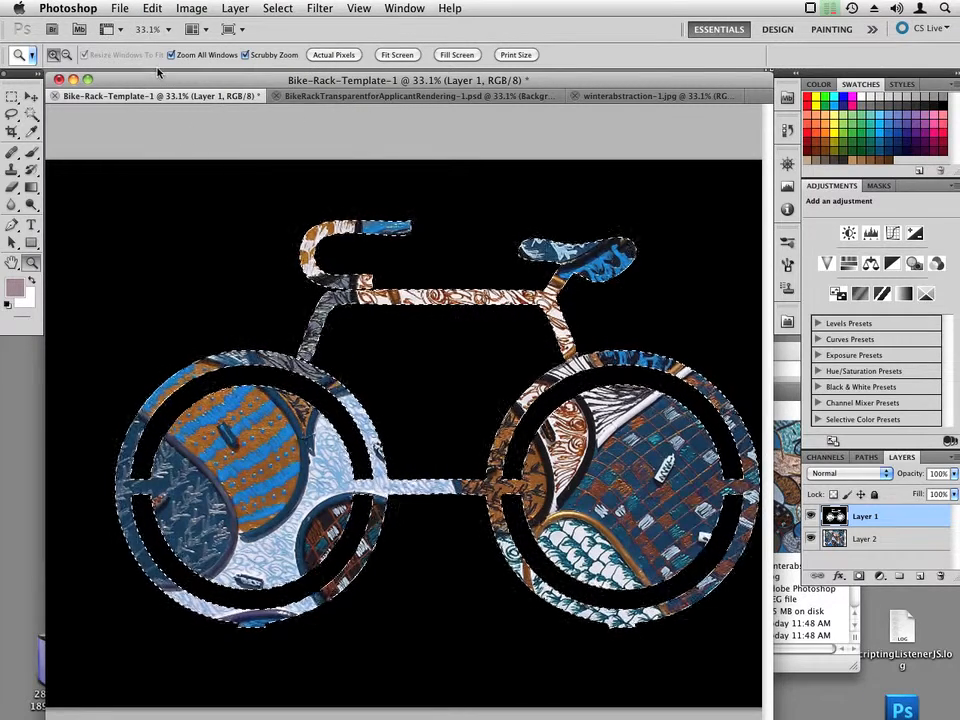
Create a new RGB document from the Clipboard preset, 2963 by 1867 pixels at 300 pixels/inch with a white background
click(119, 8)
click(118, 26)
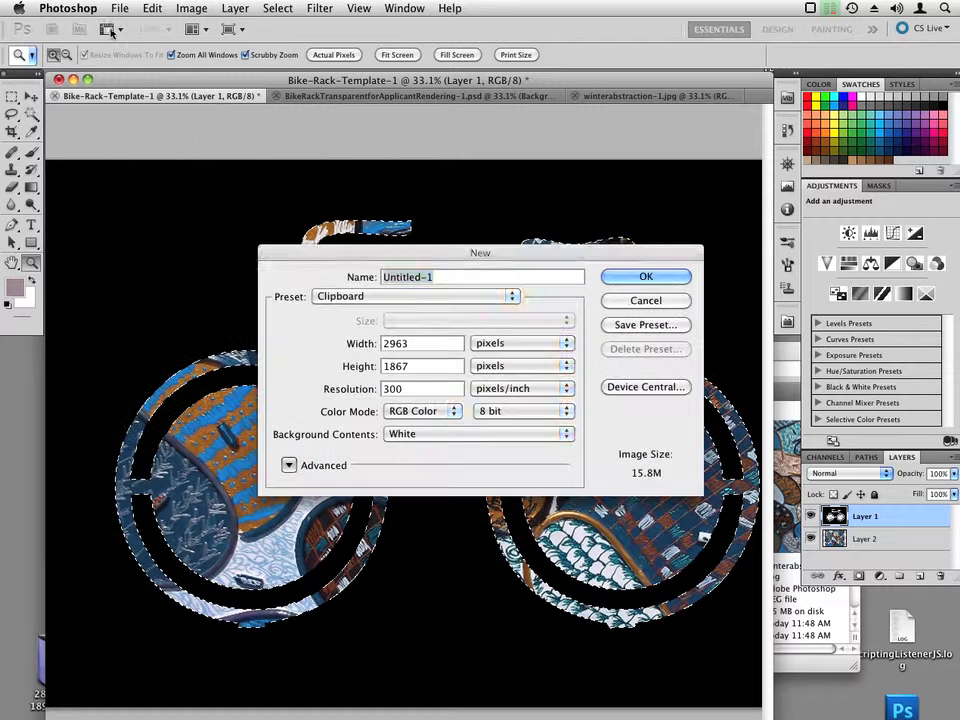
click(626, 278)
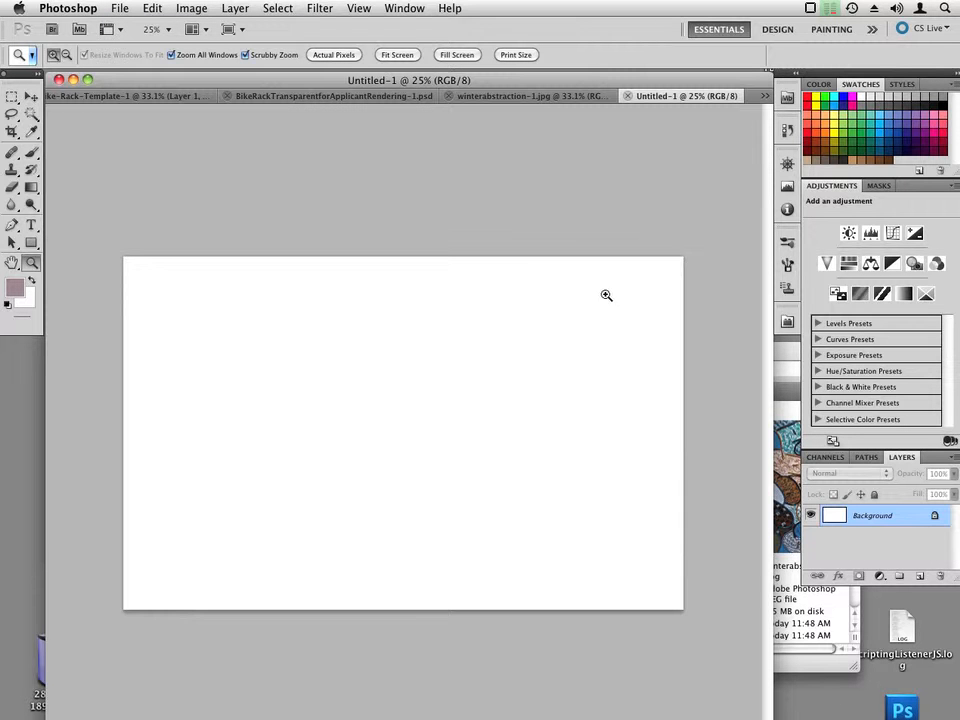
Fill the new document's background with the foreground color in Normal mode at 100% opacity
click(152, 8)
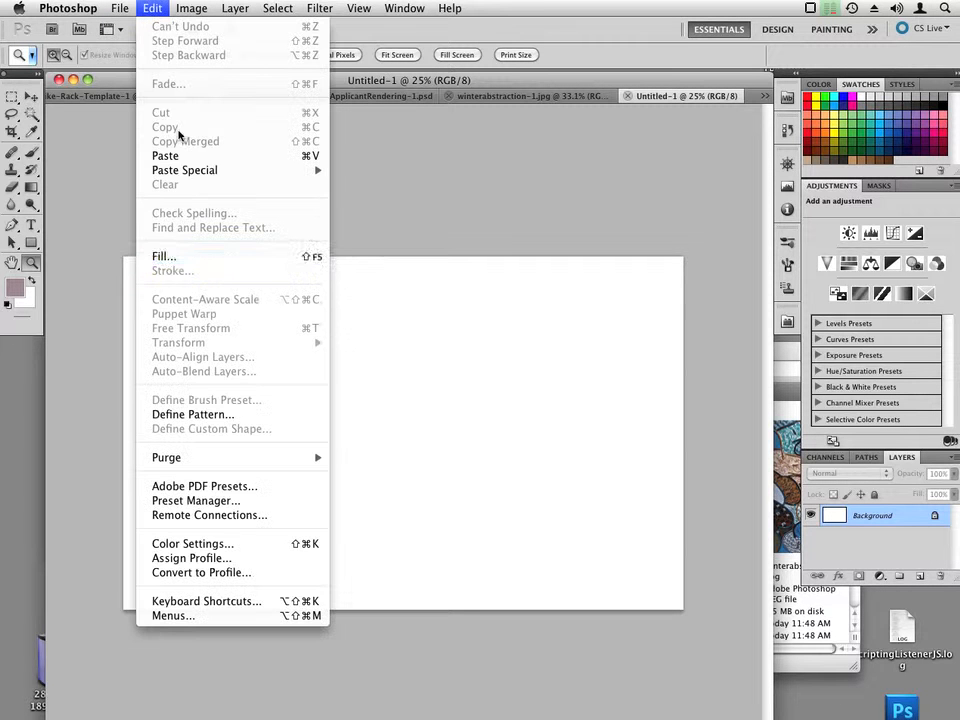
click(208, 255)
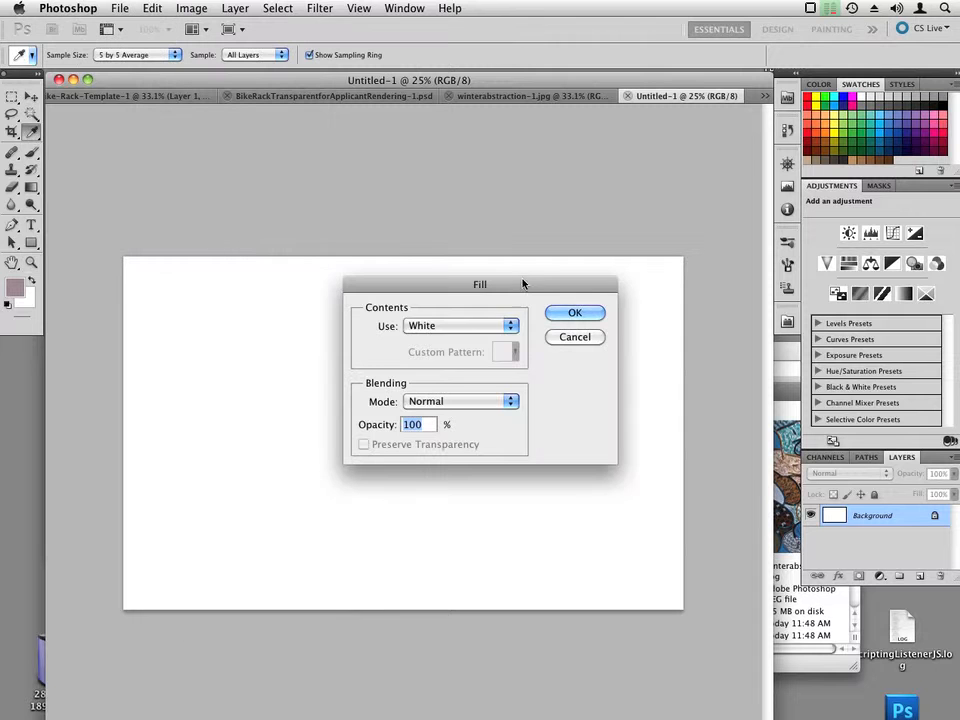
click(482, 325)
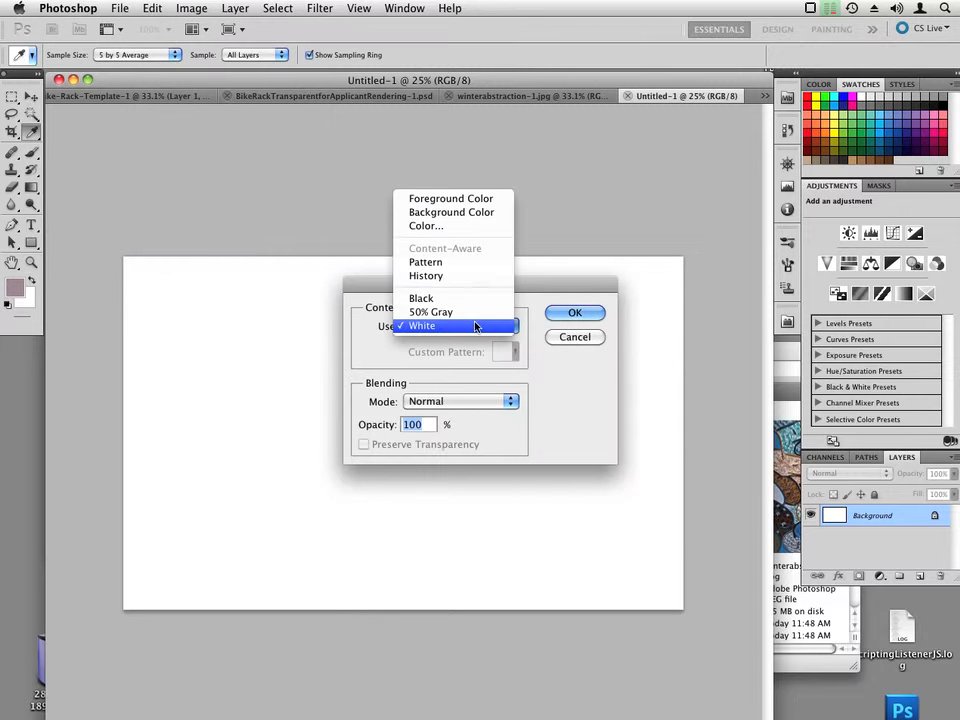
click(580, 204)
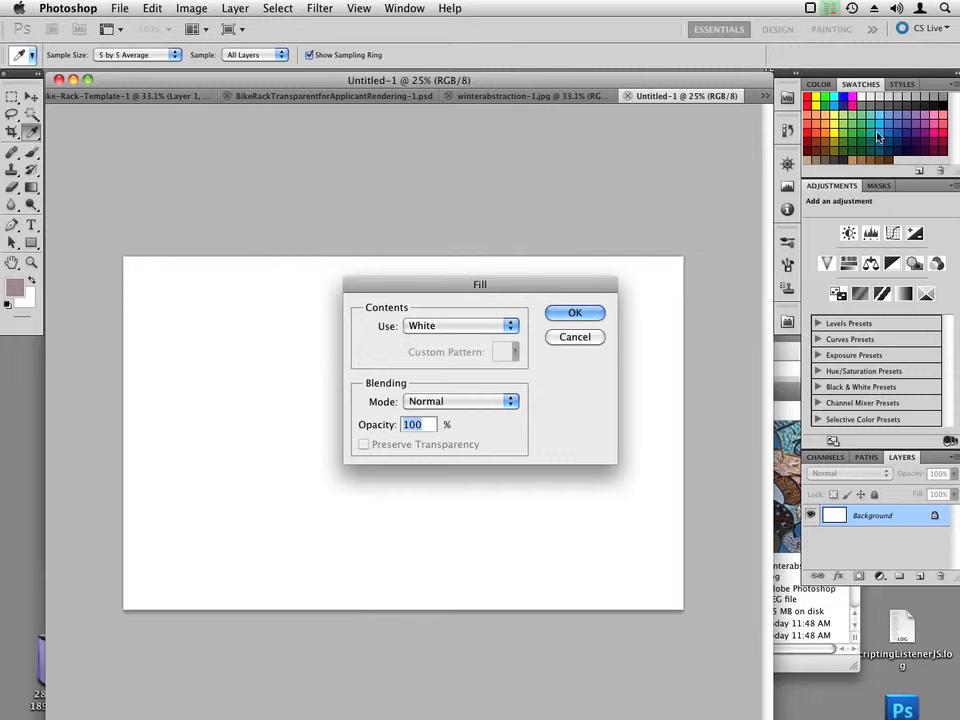
click(488, 325)
click(432, 196)
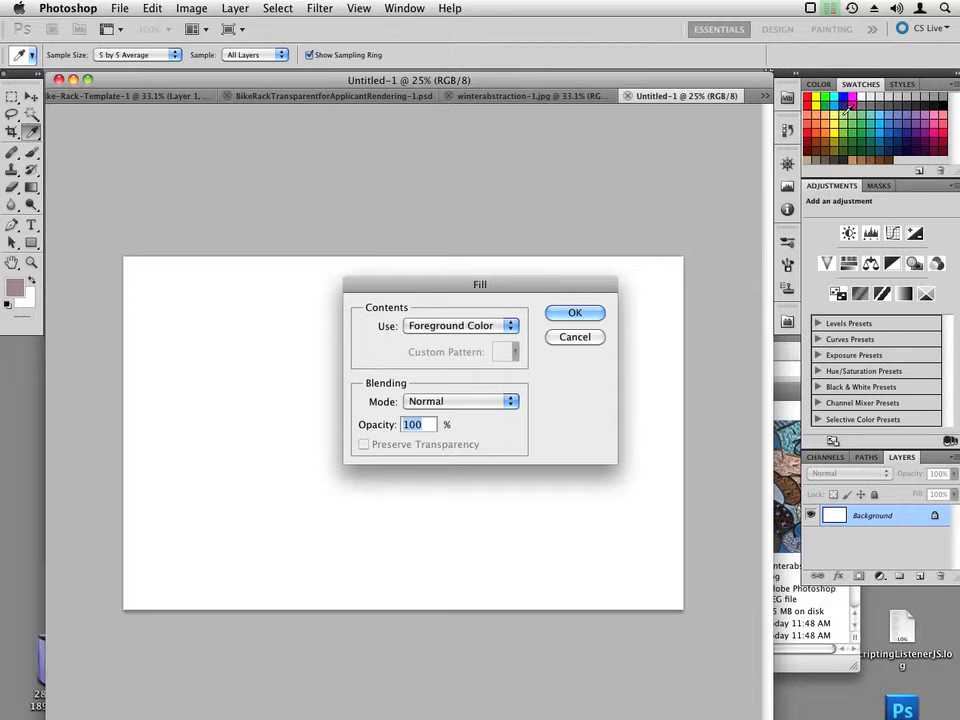
click(572, 314)
key(z)
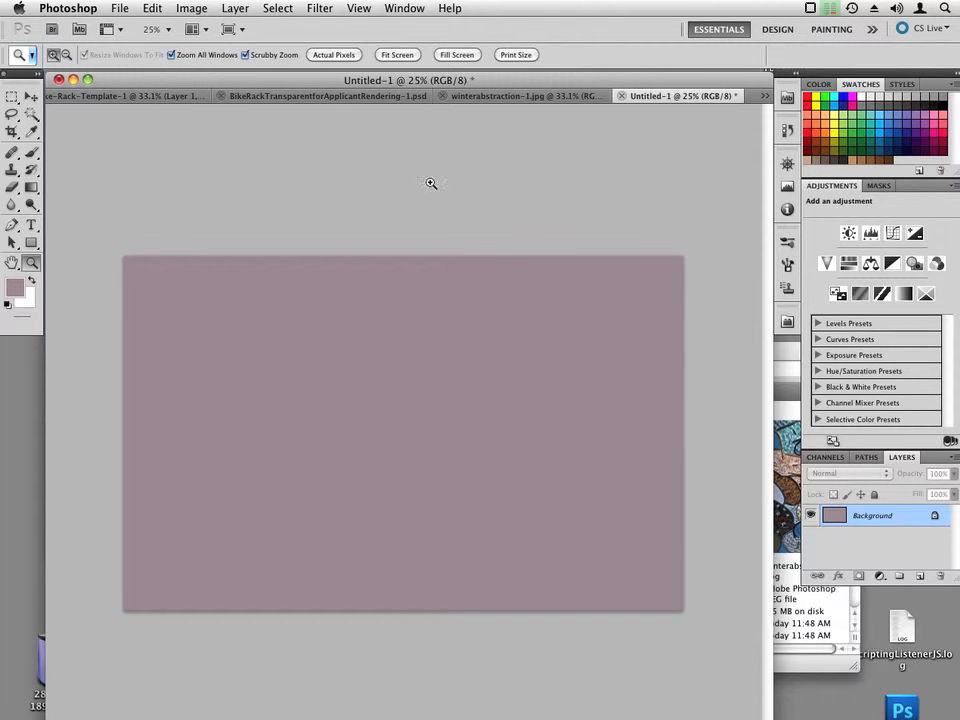
Paste the copied bike artwork into the new document and move it up and left toward the center of the canvas
click(156, 8)
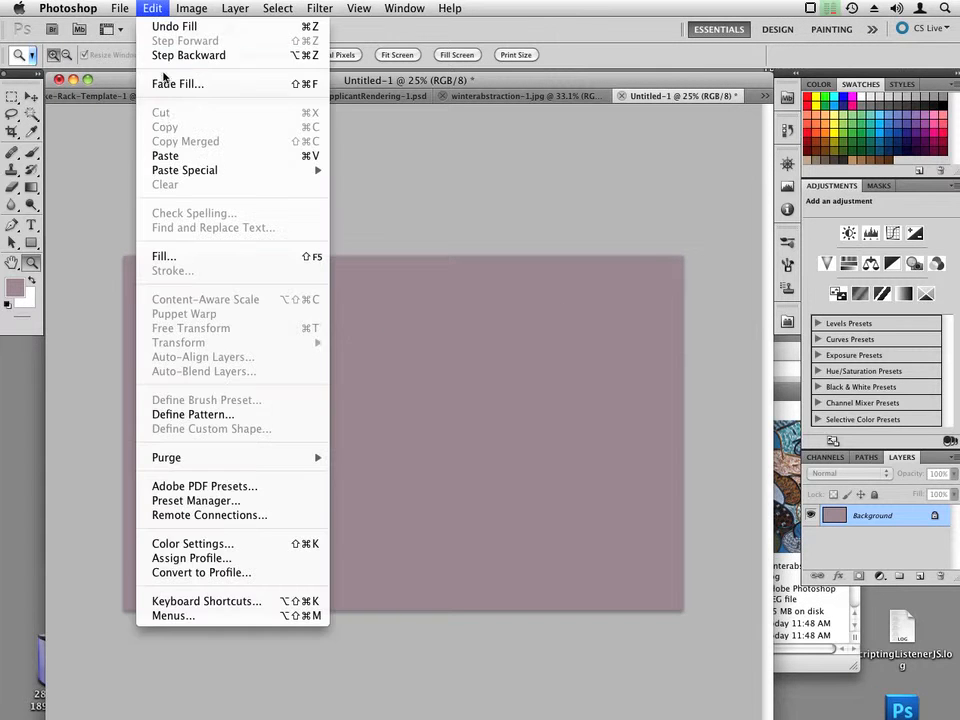
click(180, 158)
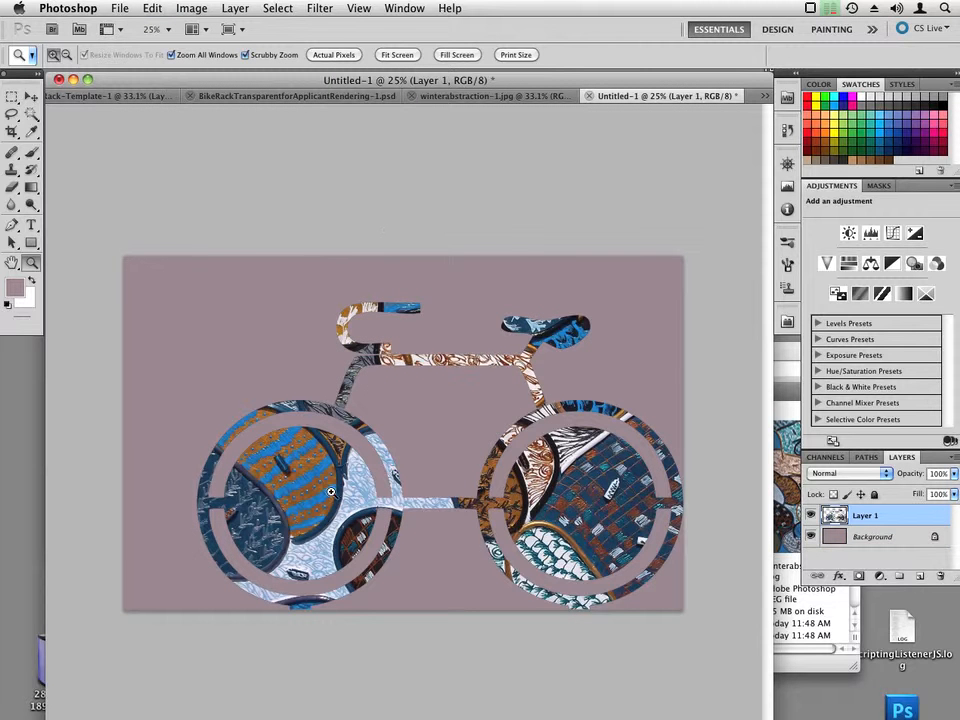
click(31, 96)
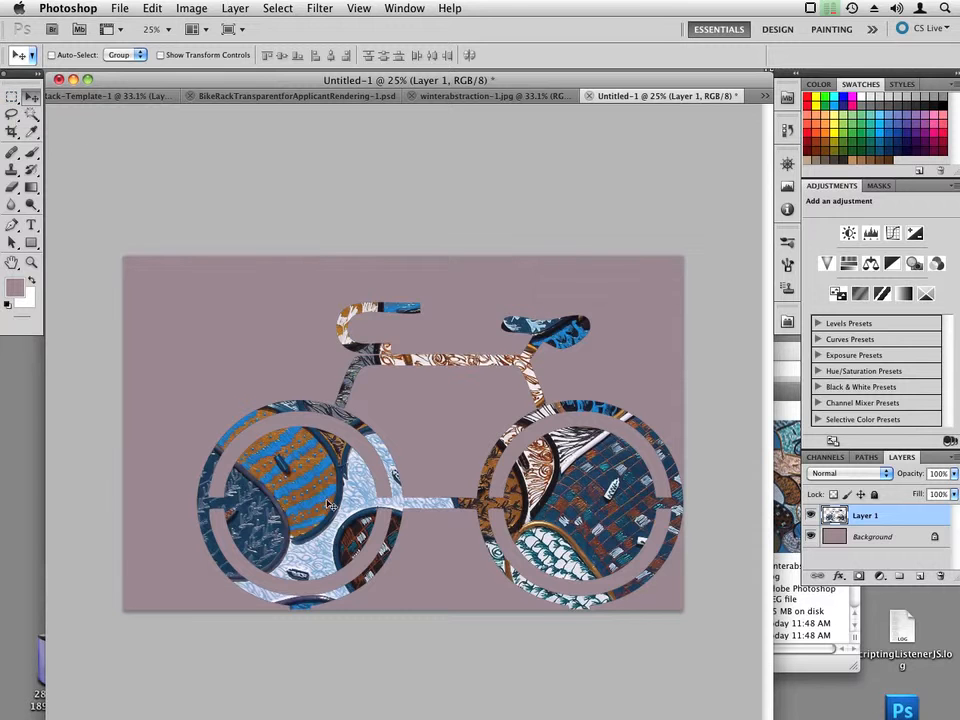
drag(328, 503, 303, 480)
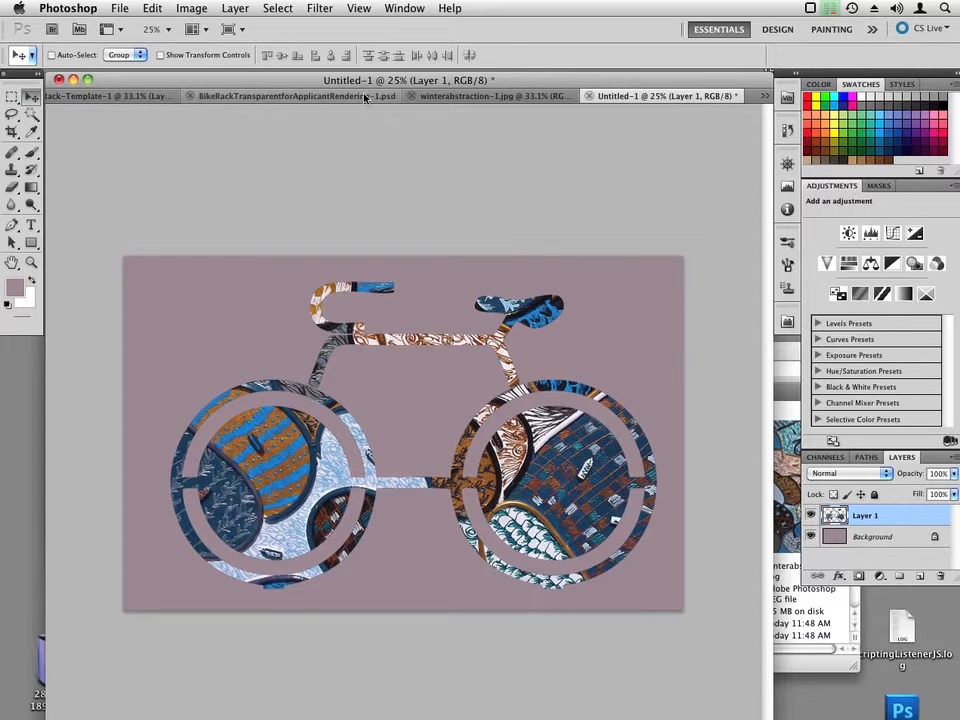
Return to the Bike-Rack-Template-1 document and deselect the bike-shaped selection
click(130, 96)
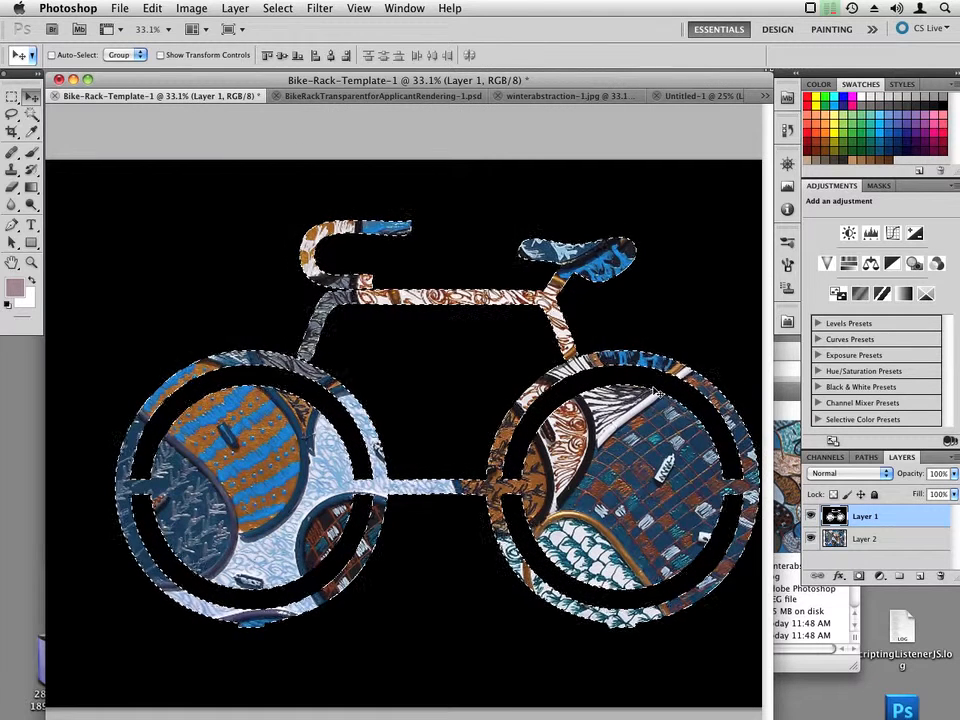
click(191, 8)
mouse_move(277, 8)
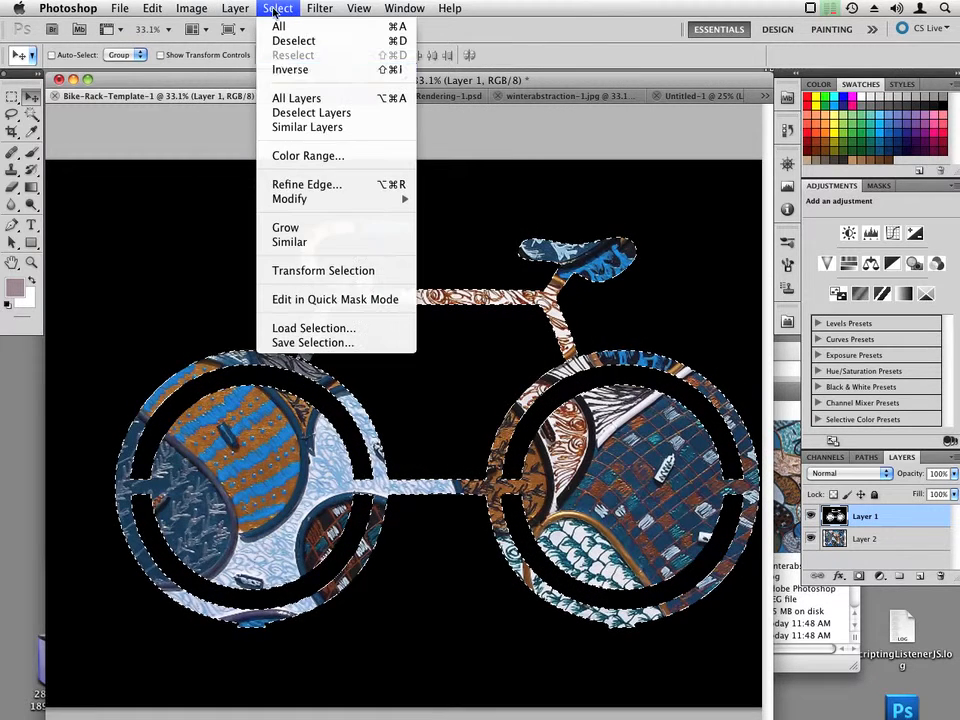
click(292, 40)
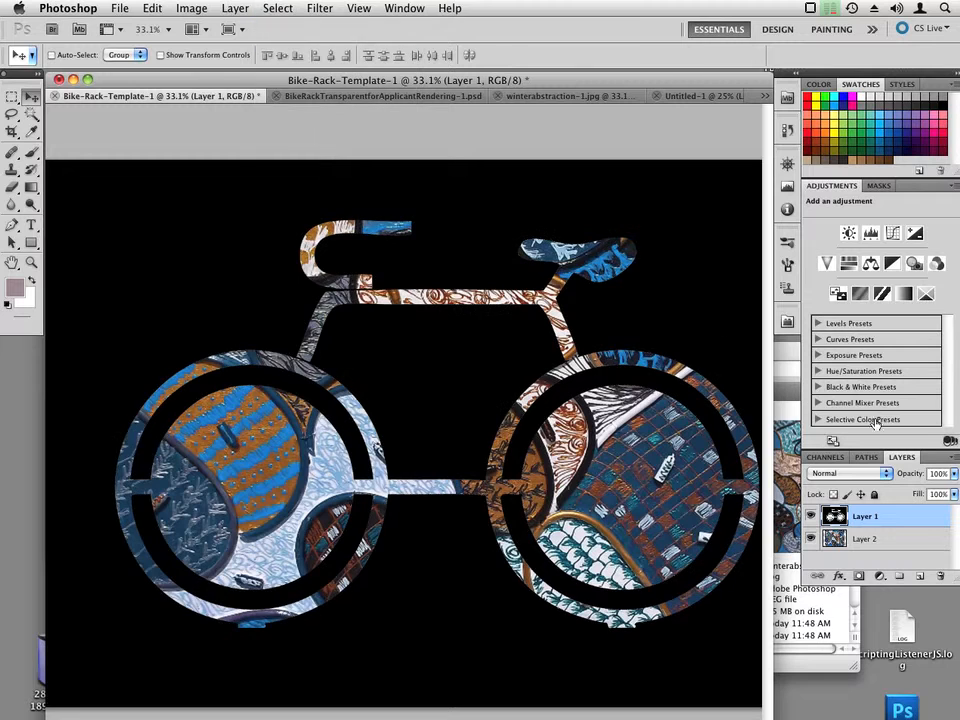
Select Layer 2 and shift the artwork slightly left behind the bike template
click(835, 542)
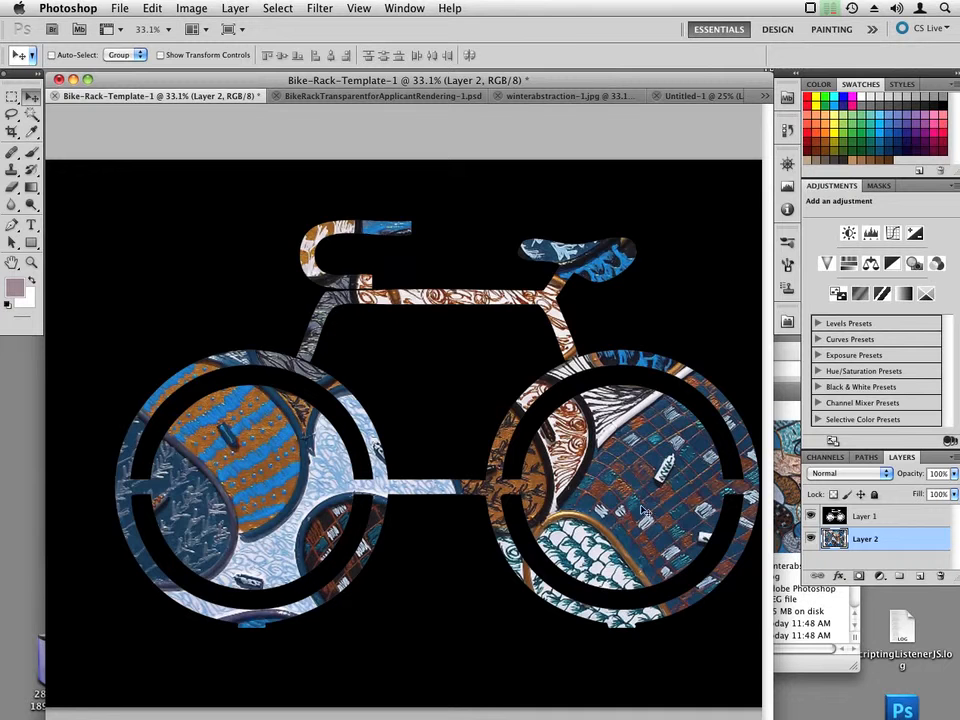
drag(645, 512, 620, 517)
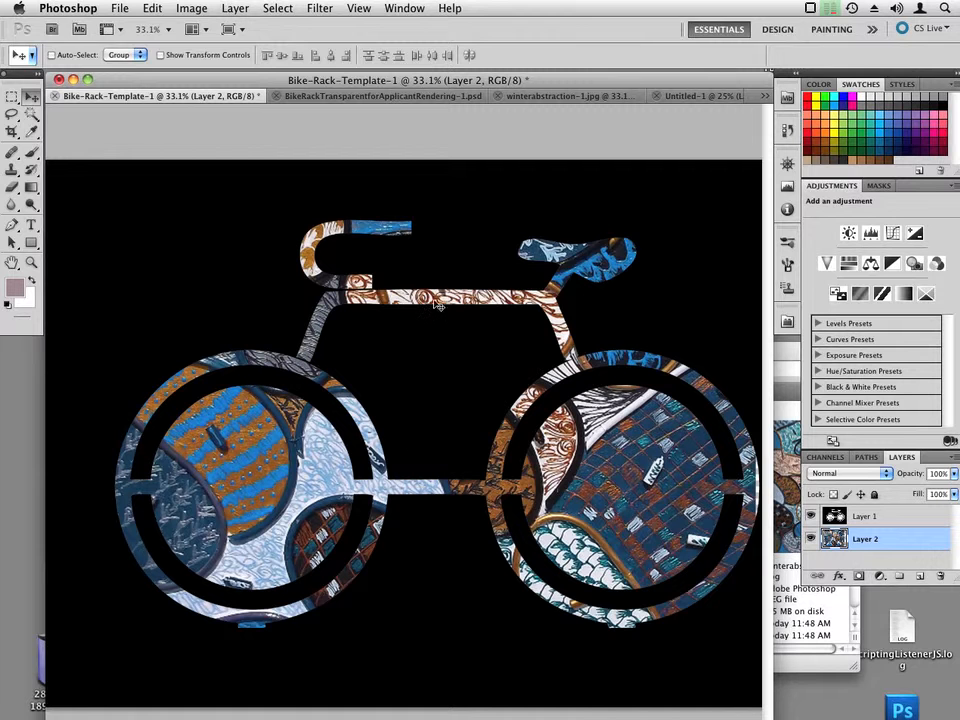
key(super+t)
drag(76, 124, 146, 333)
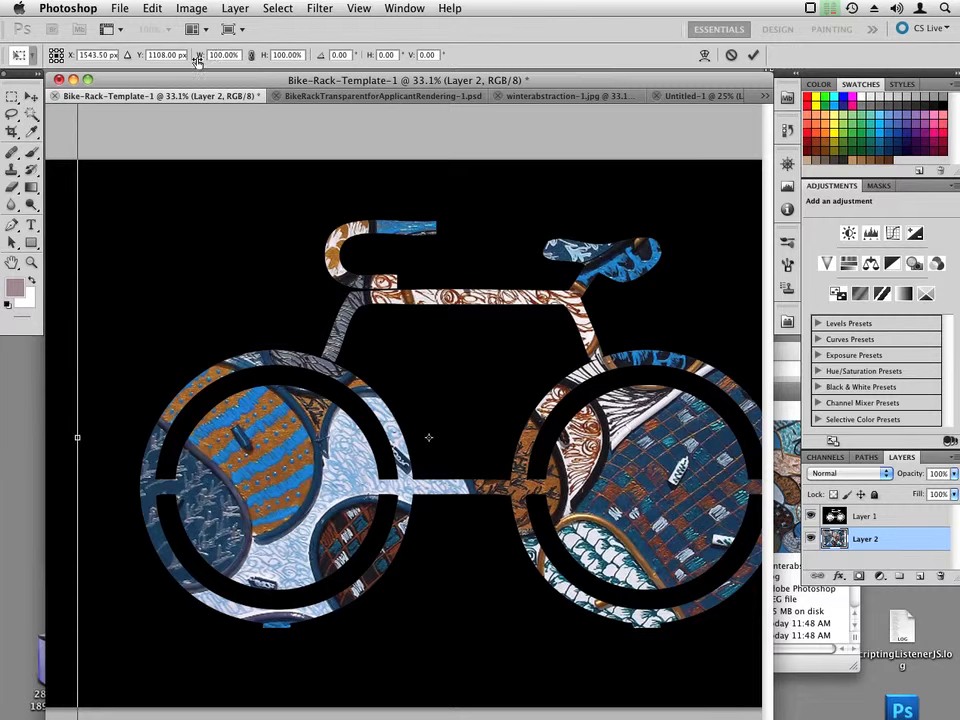
drag(201, 60, 183, 60)
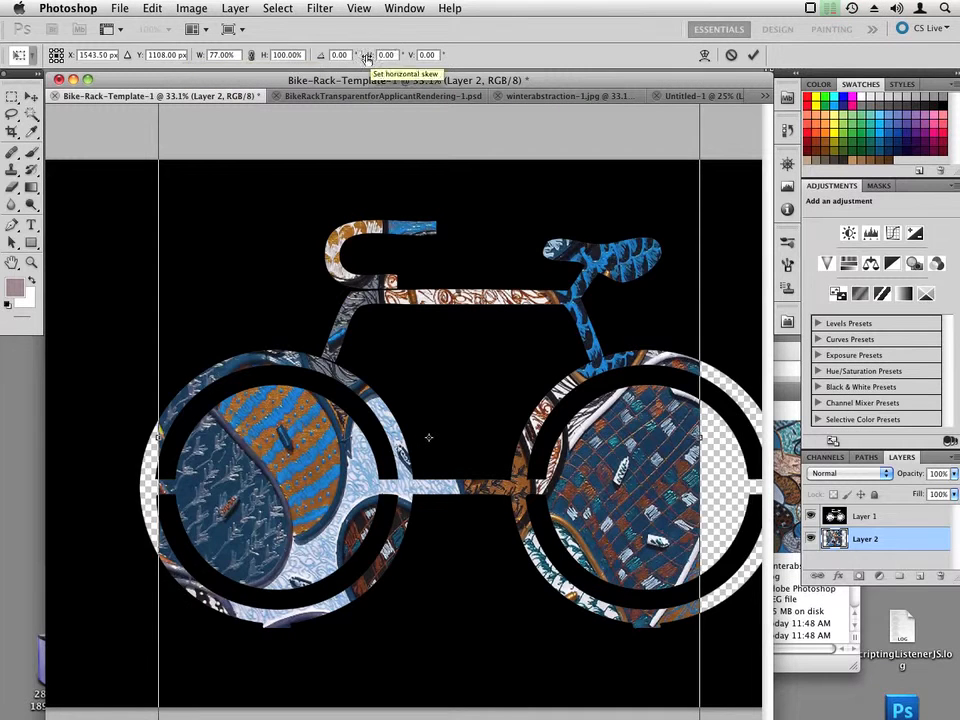
key(Return)
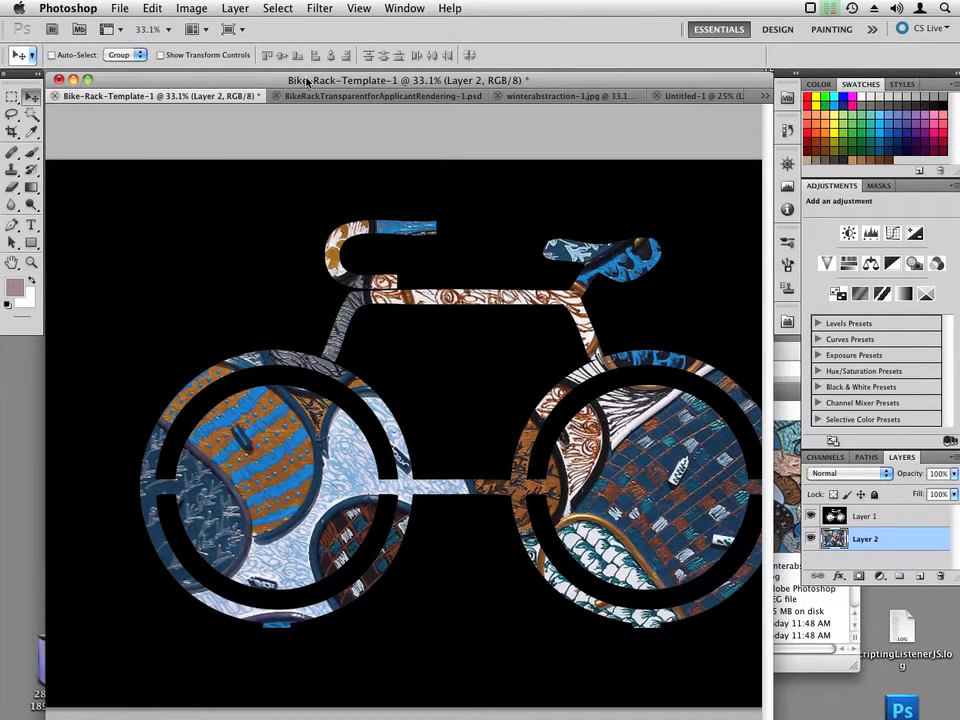
Scale the Layer 2 artwork proportionally to about half its size and move it behind the bike's left wheel
key(super+t)
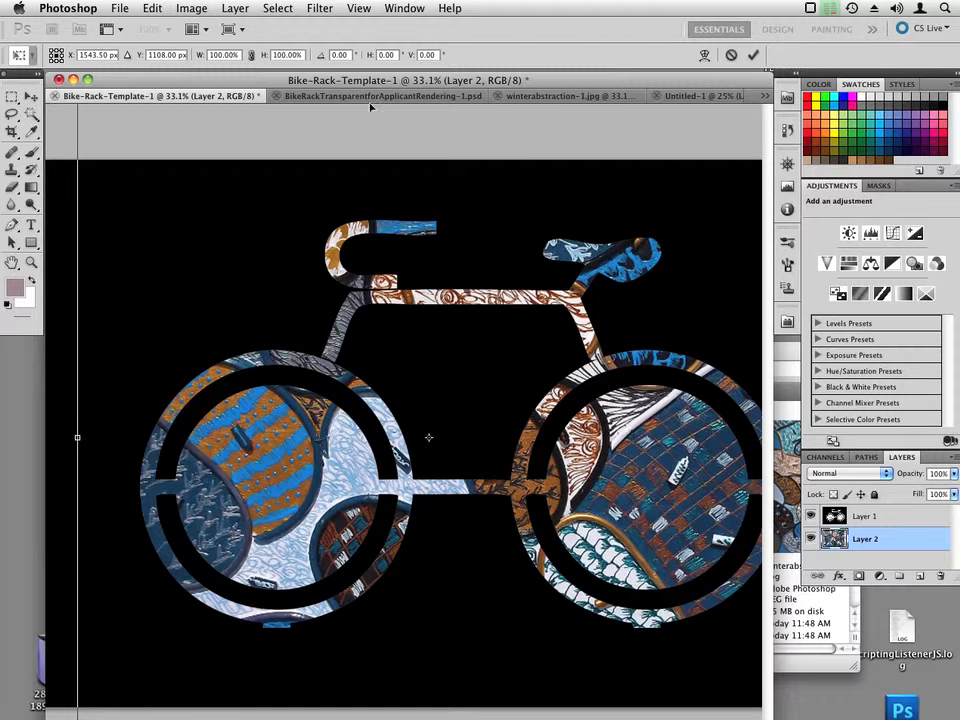
click(251, 54)
mouse_move(198, 62)
mouse_down()
mouse_move(132, 50)
mouse_move(182, 66)
mouse_up()
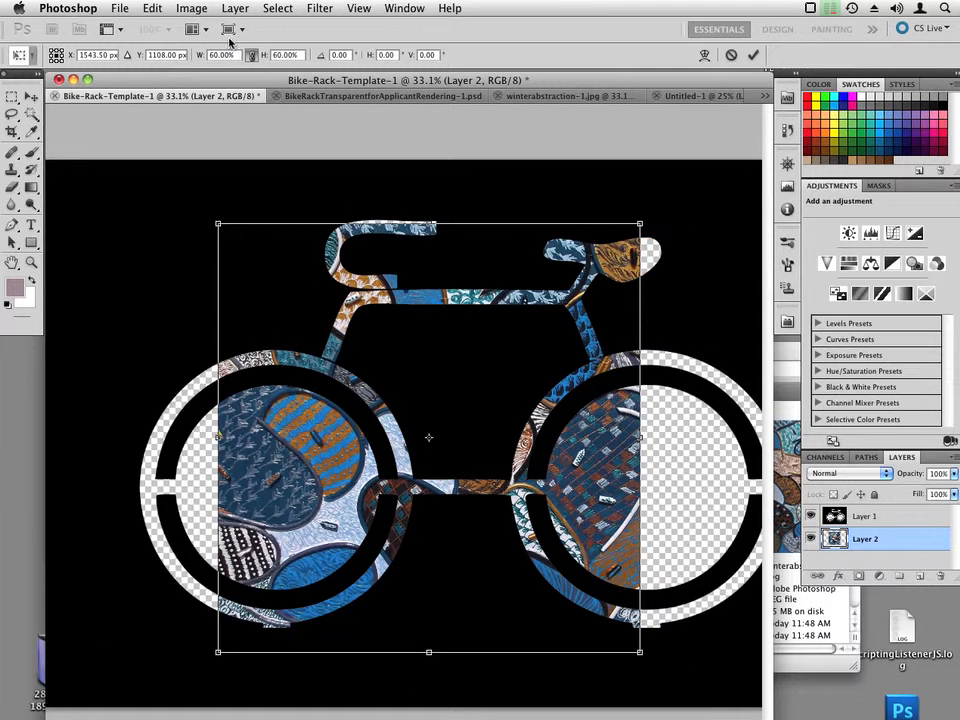
drag(200, 60, 142, 48)
key(Return)
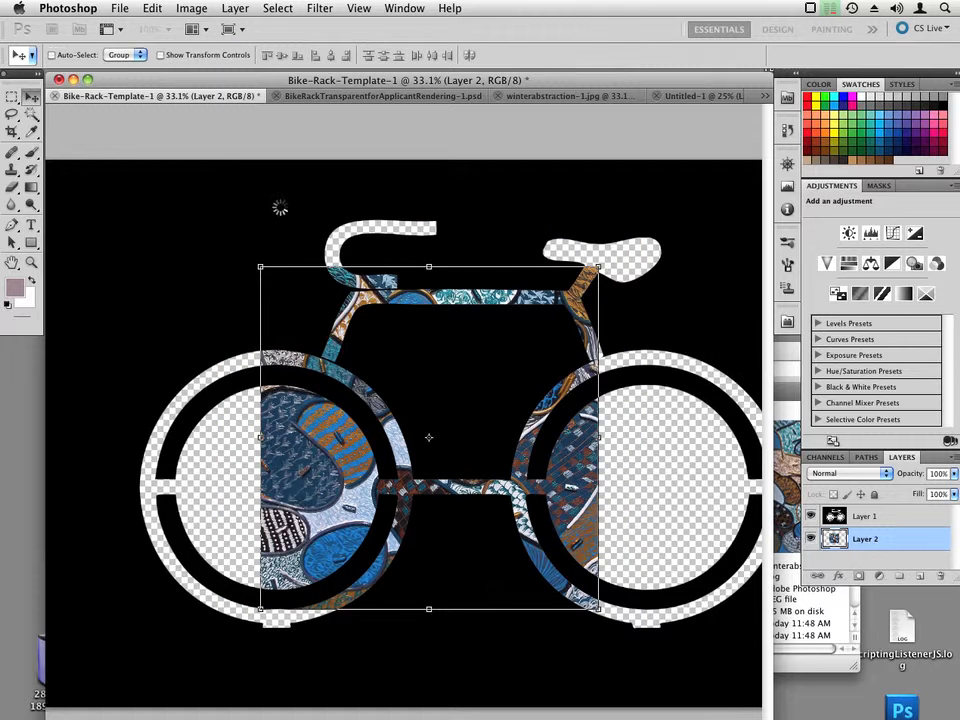
drag(323, 428, 180, 433)
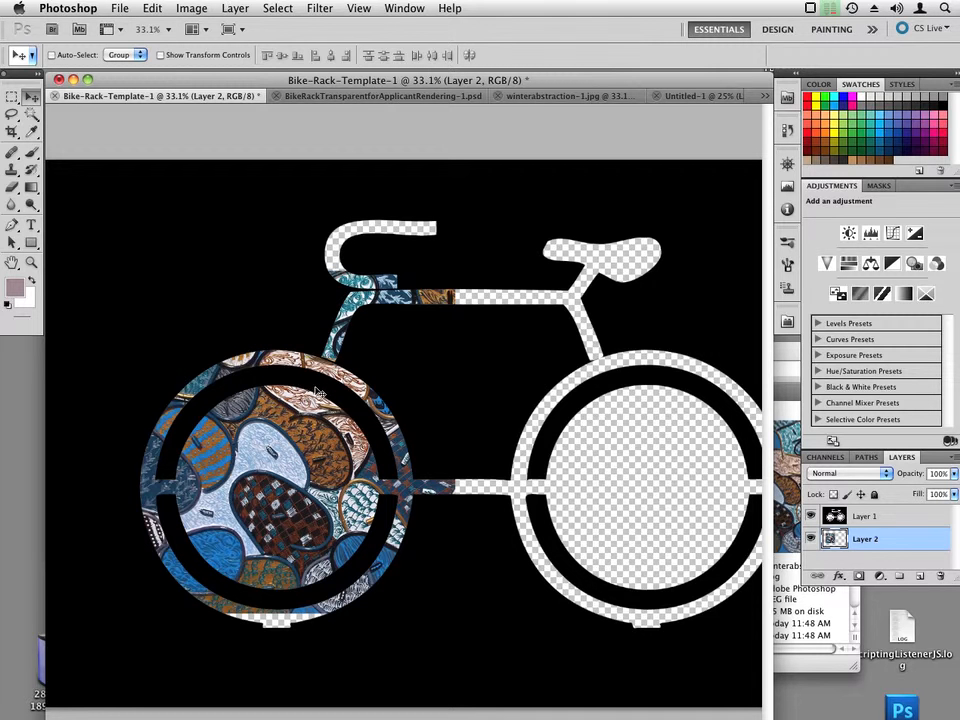
click(151, 9)
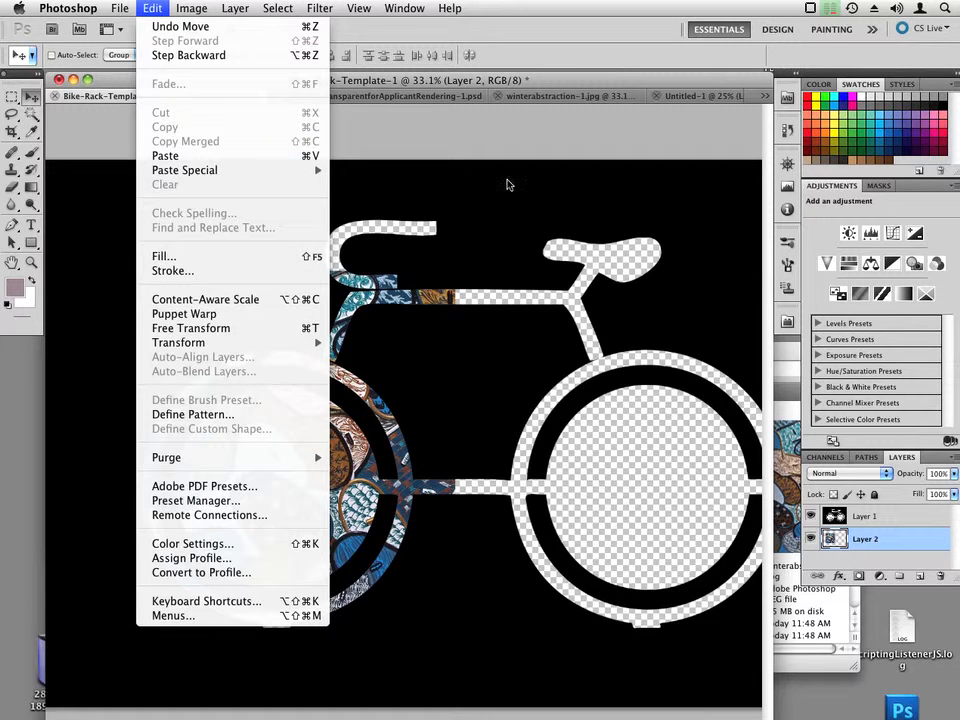
click(598, 344)
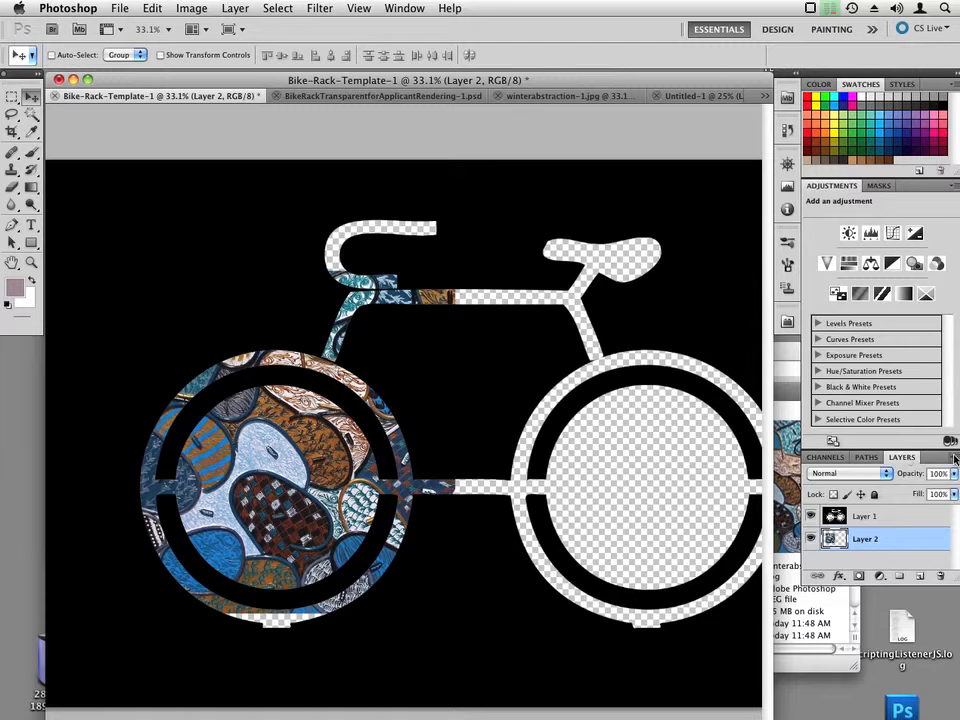
Duplicate Layer 2 as Layer 2 copy in the same document and move the duplicate behind the bike's right wheel
click(955, 458)
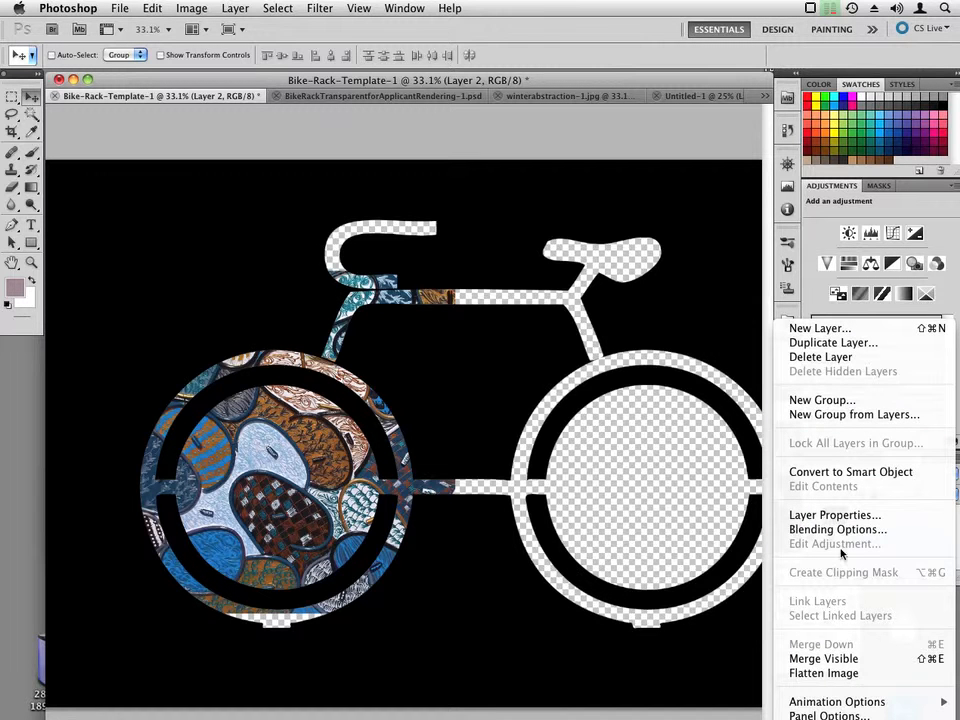
click(866, 344)
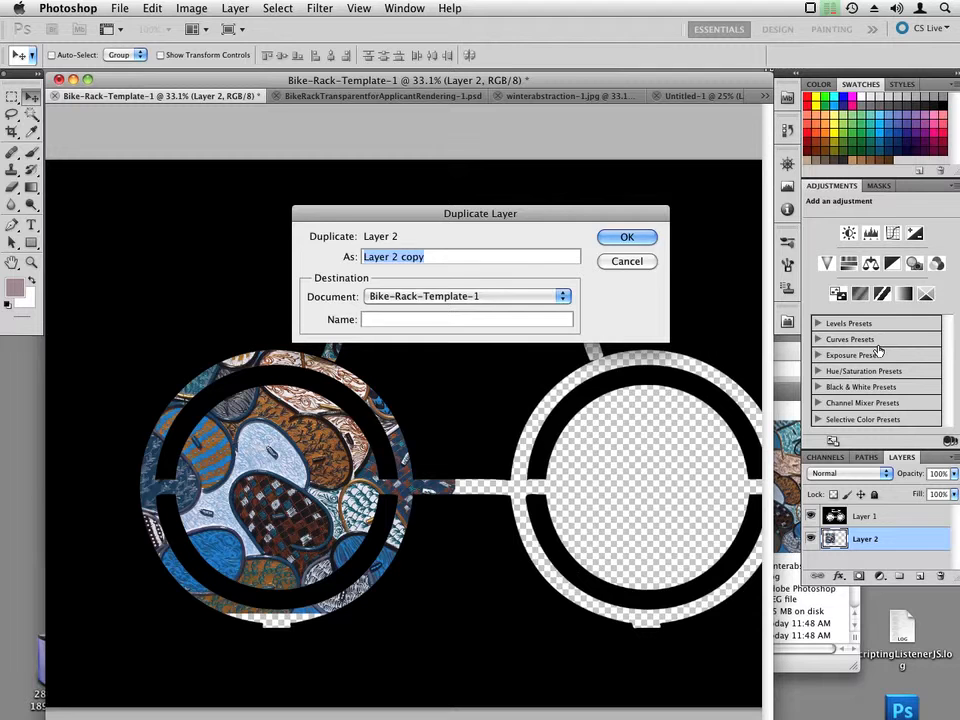
click(624, 236)
drag(236, 354, 643, 488)
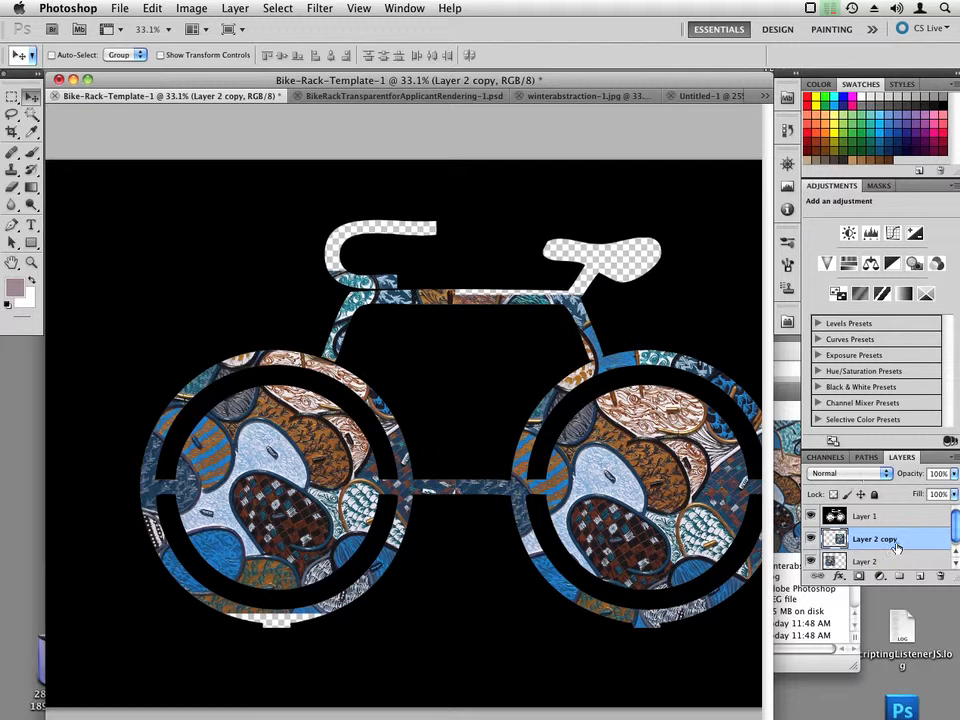
Duplicate Layer 2 copy as Layer 2 copy 2 and move it up behind the seat and upper frame
click(953, 457)
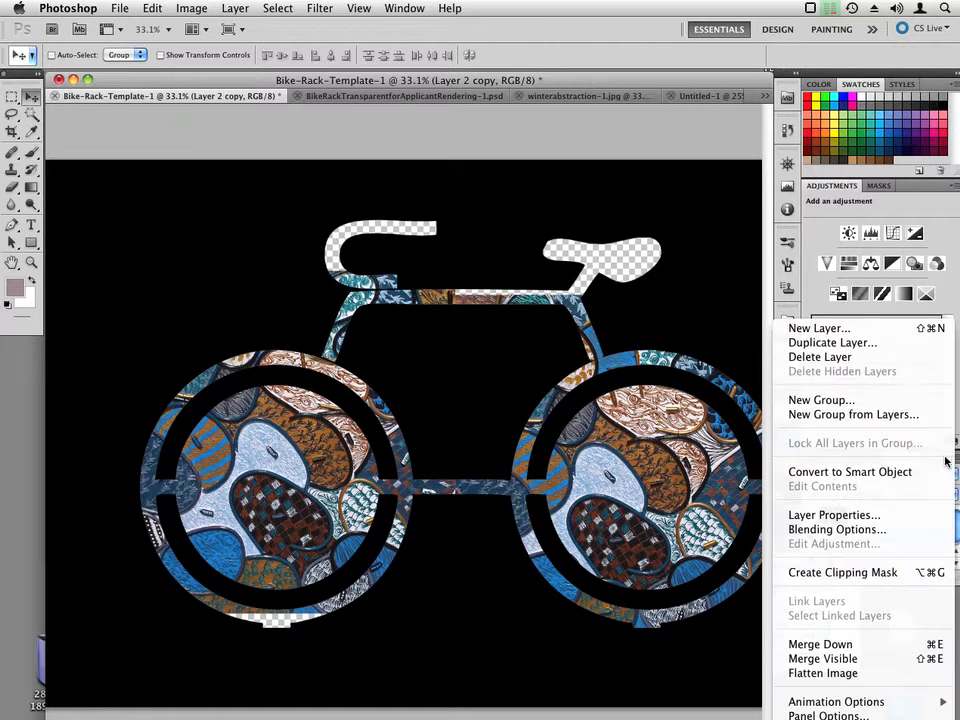
click(850, 342)
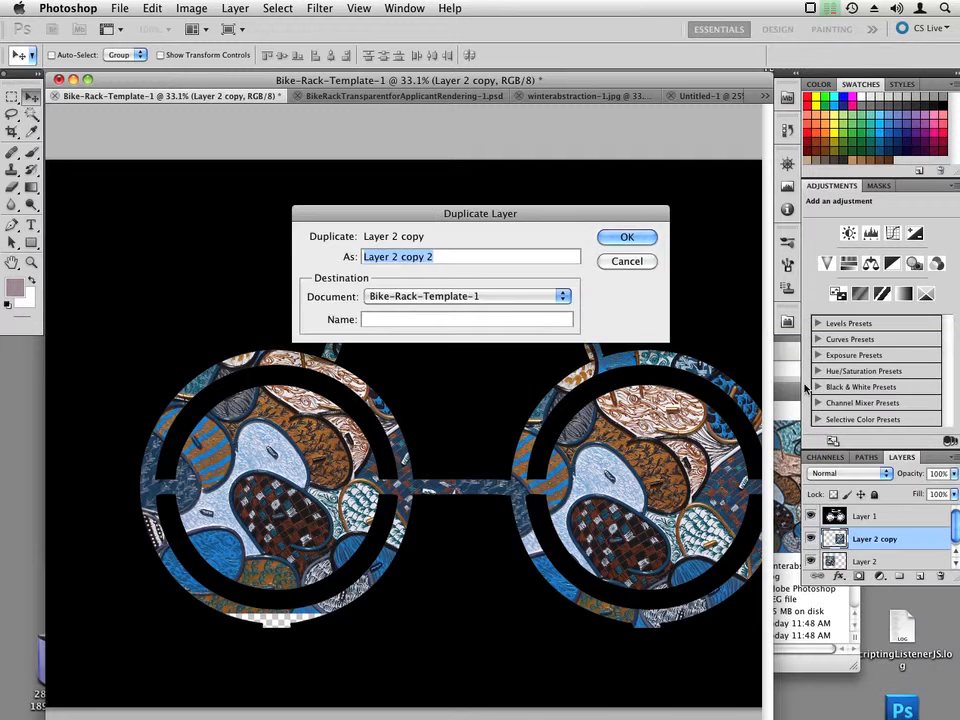
click(651, 236)
drag(609, 455, 487, 328)
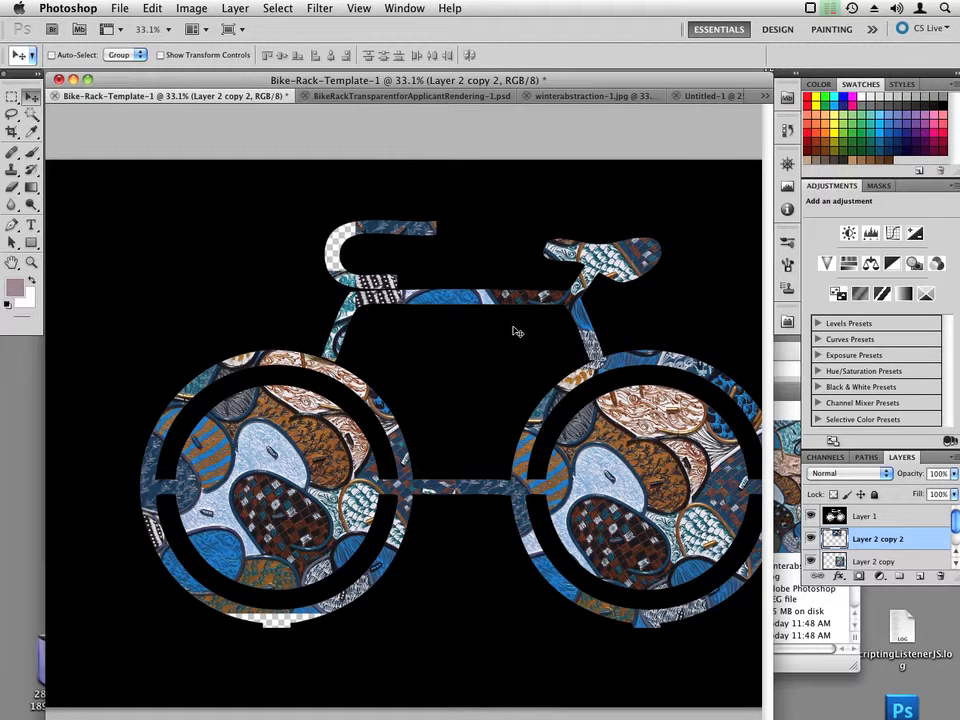
Duplicate Layer 2 copy 2 as Layer 2 copy 3 and move it left to fill the handlebars
click(953, 458)
click(868, 355)
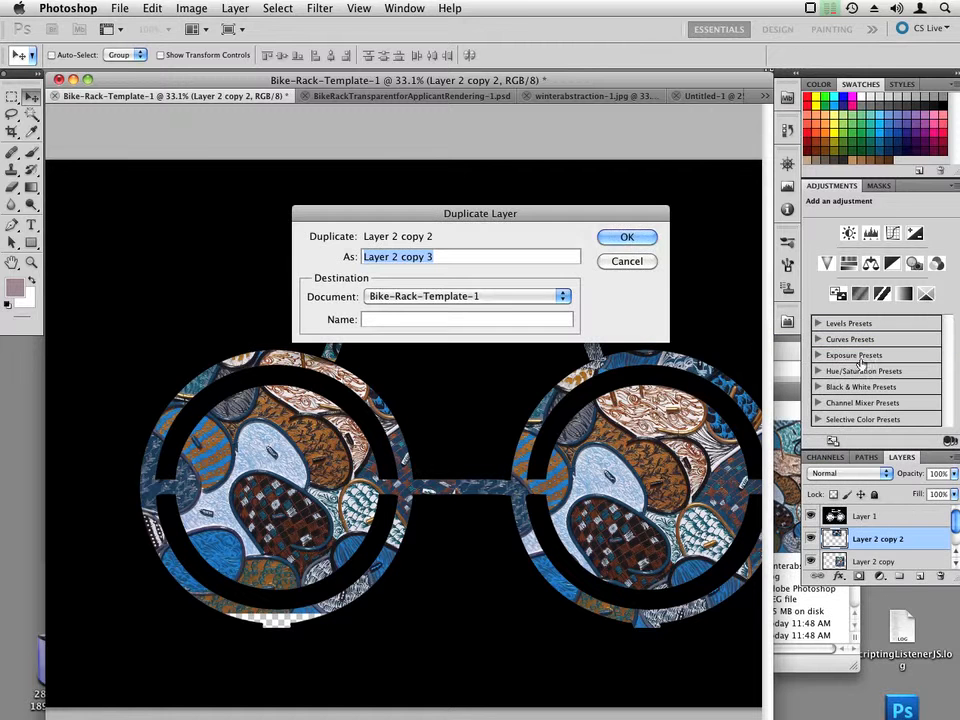
key(Return)
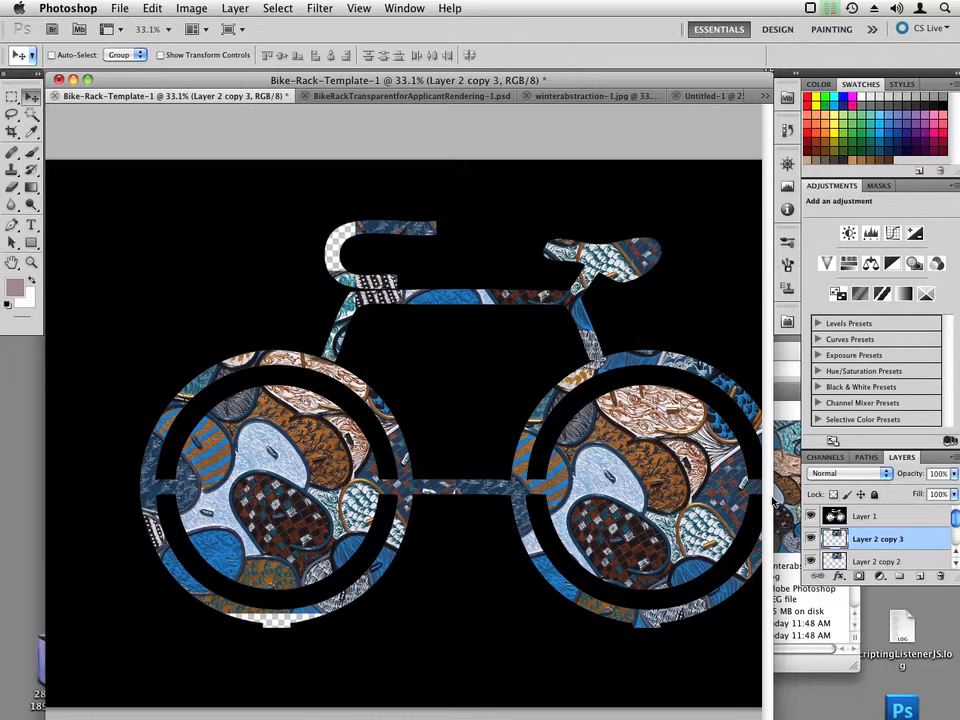
drag(561, 321, 268, 313)
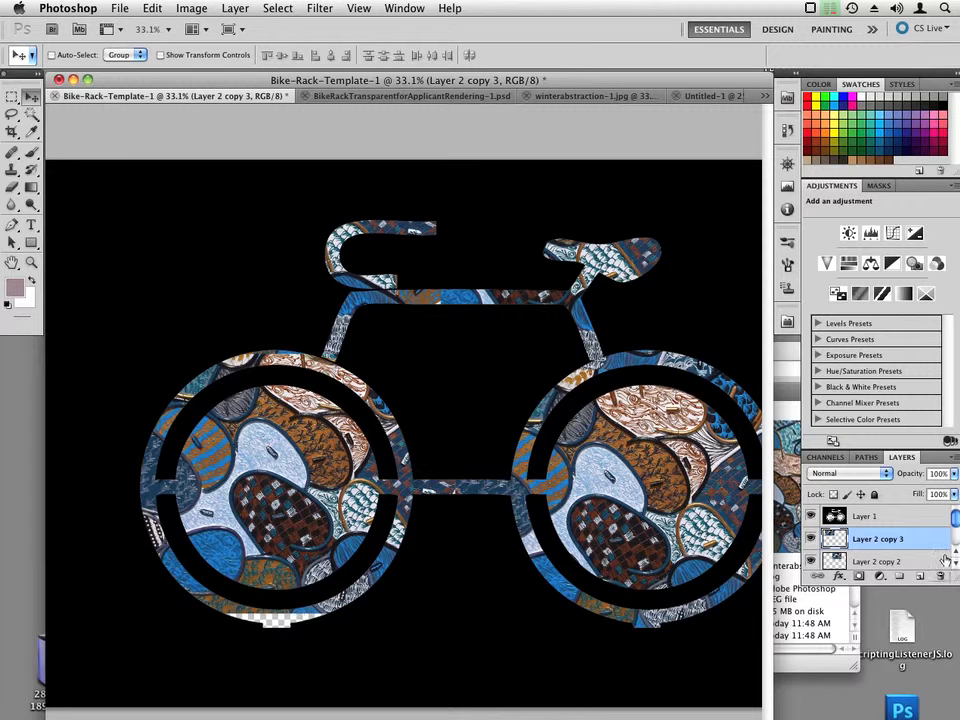
Select Layer 2 and move its artwork down to fill the gap at the base of the left wheel
scroll(955, 520, down, 2)
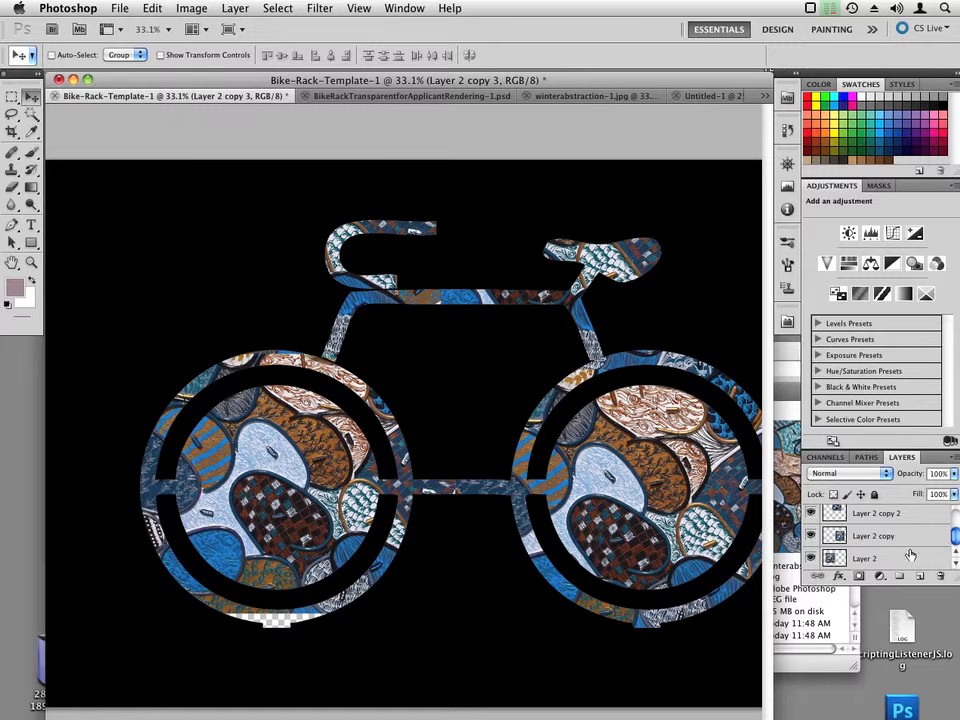
click(865, 558)
drag(263, 517, 270, 556)
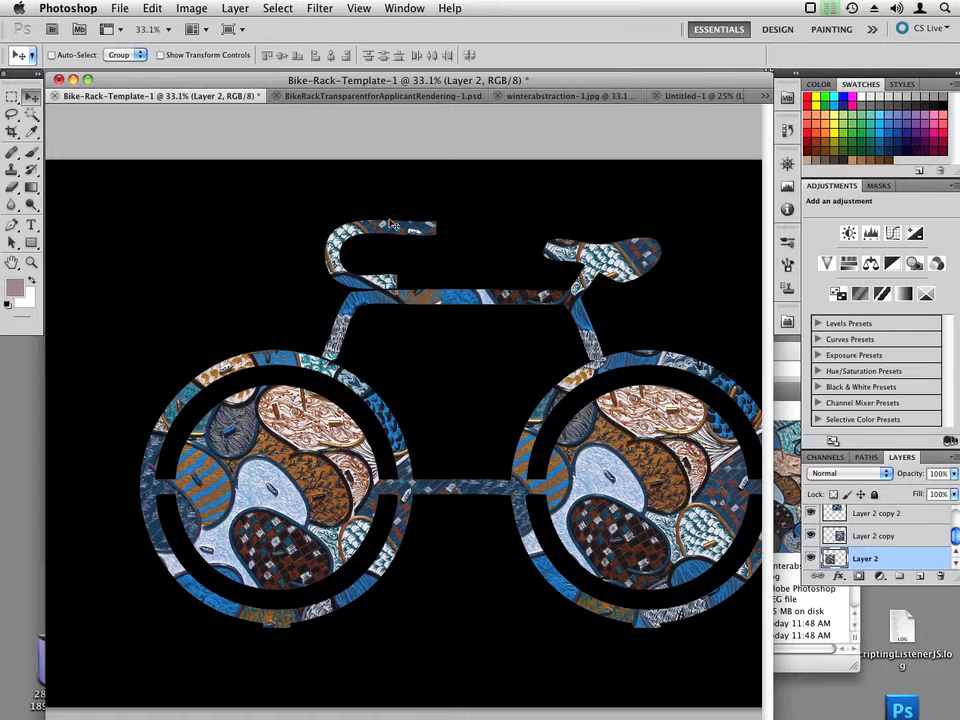
Rotate the Layer 2 artwork behind the left wheel by about -108 degrees with Free Transform
click(152, 8)
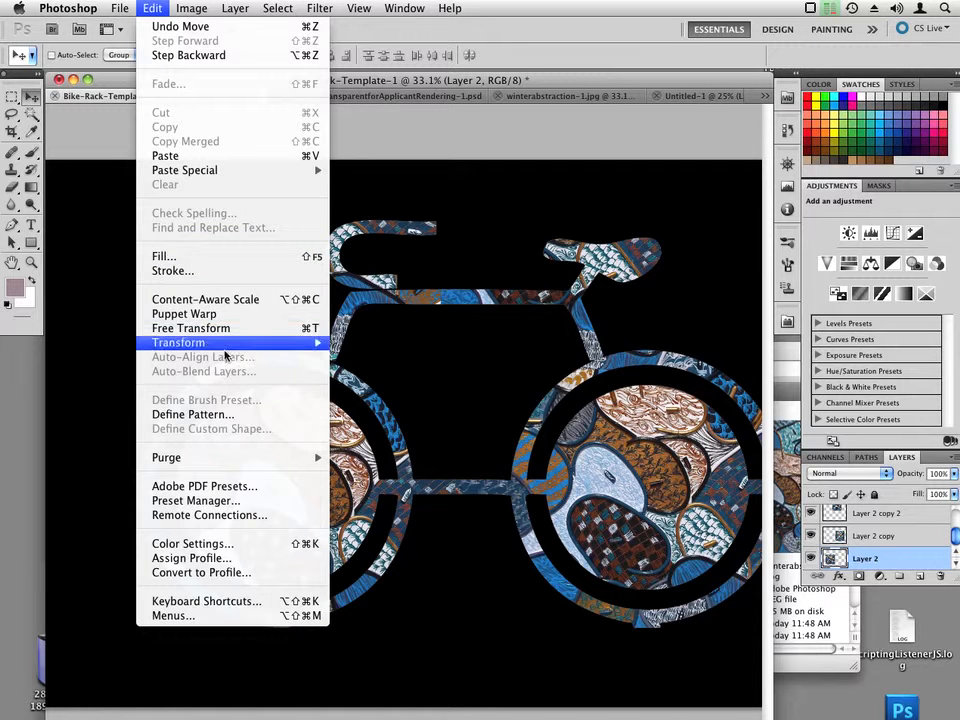
click(190, 328)
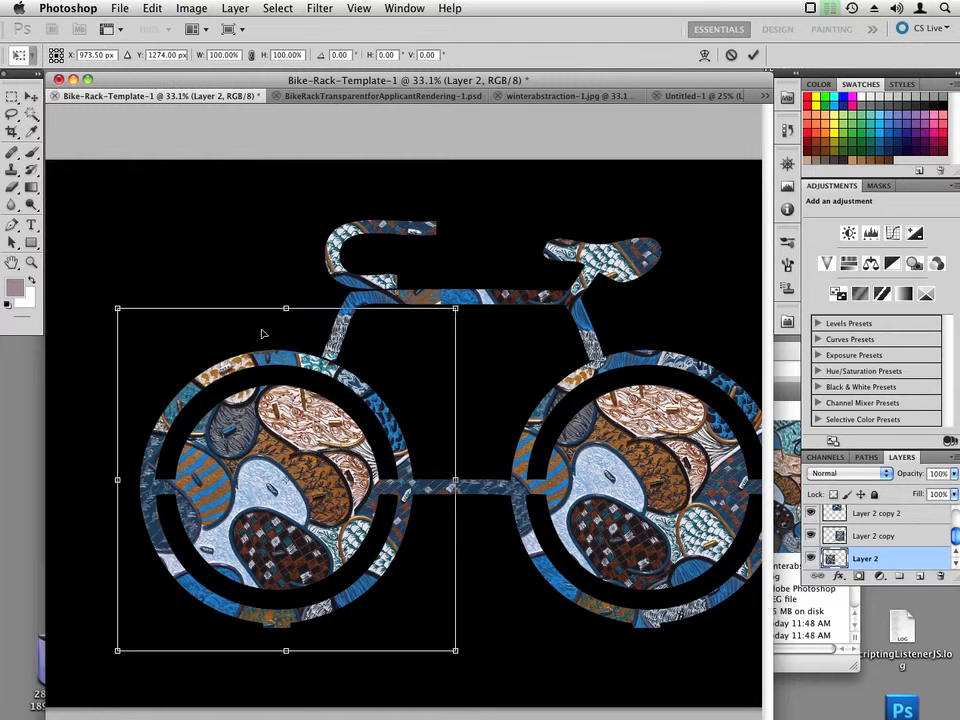
drag(463, 299, 103, 388)
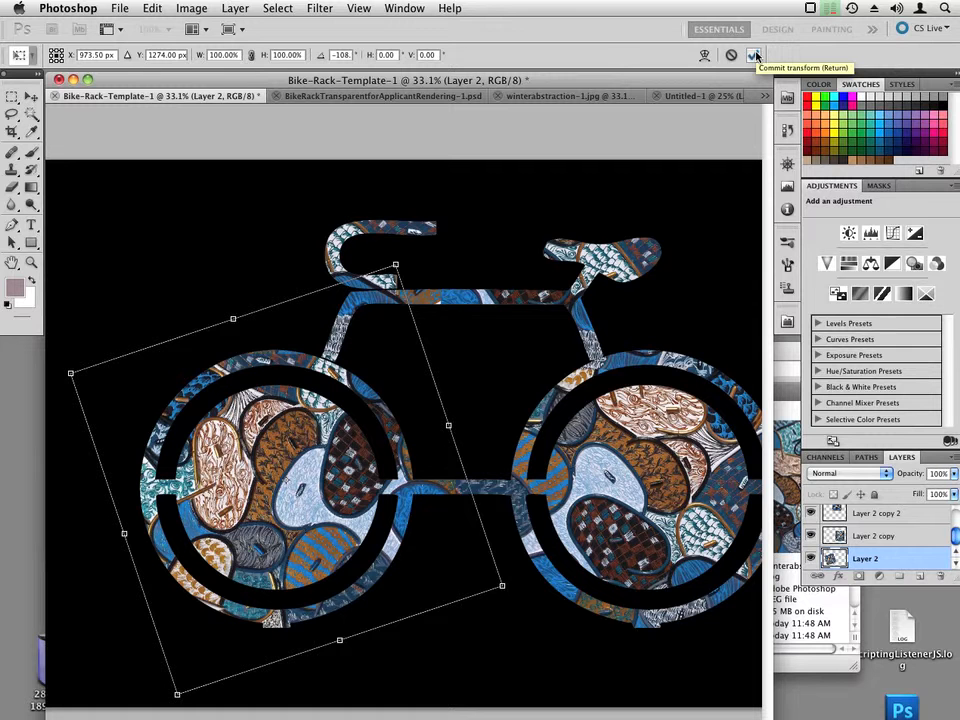
click(755, 55)
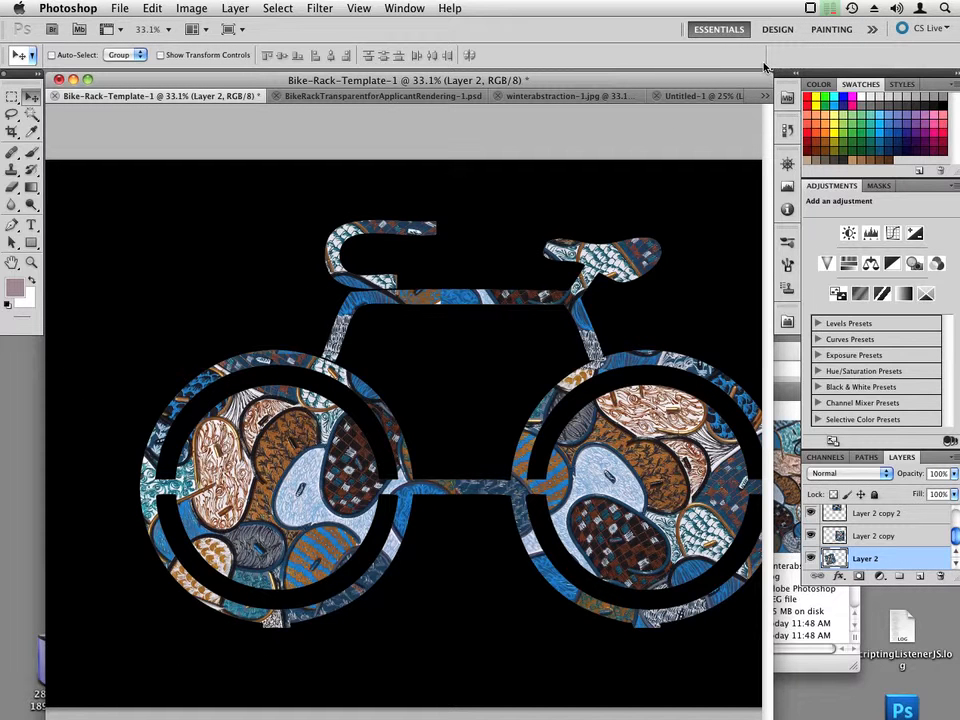
Load the outline of Layer 1 as a selection and copy the selected area merged from all layers
drag(954, 540, 955, 519)
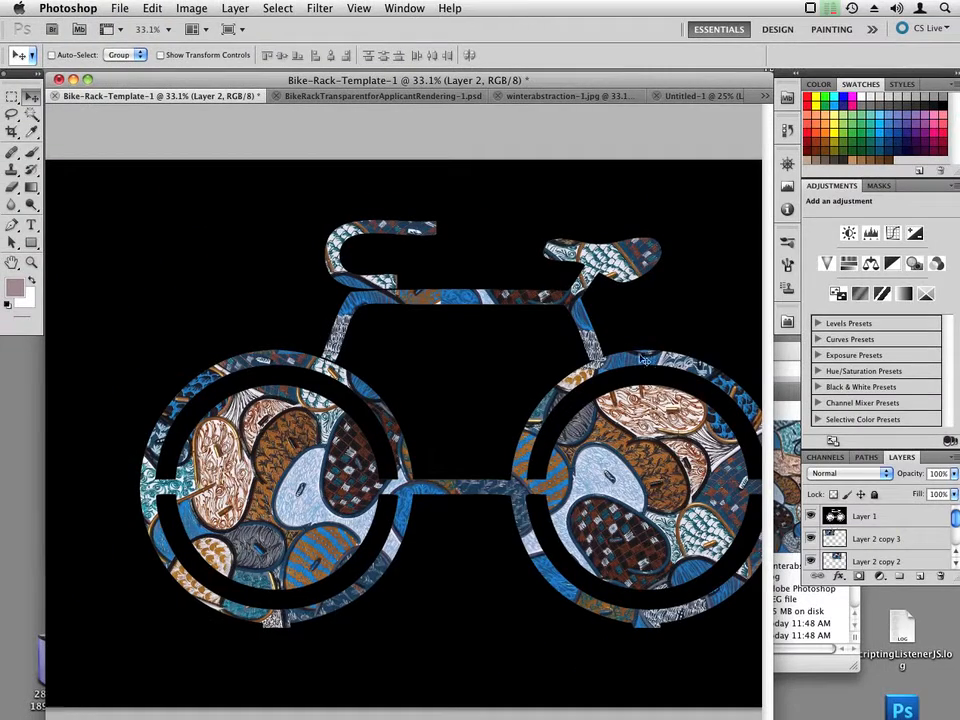
super+click(835, 518)
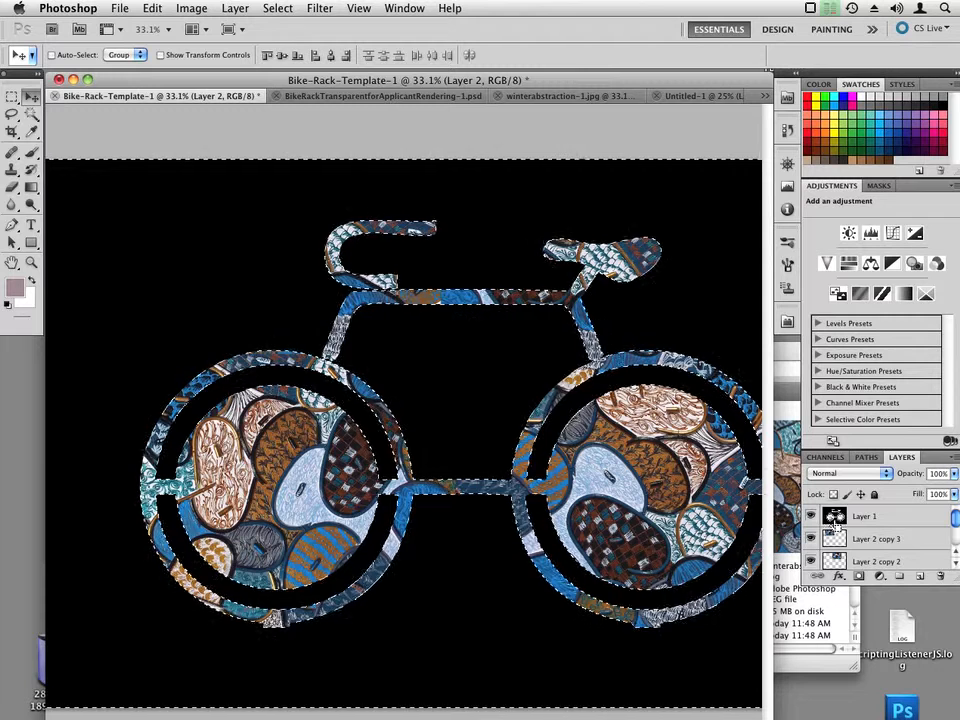
click(155, 8)
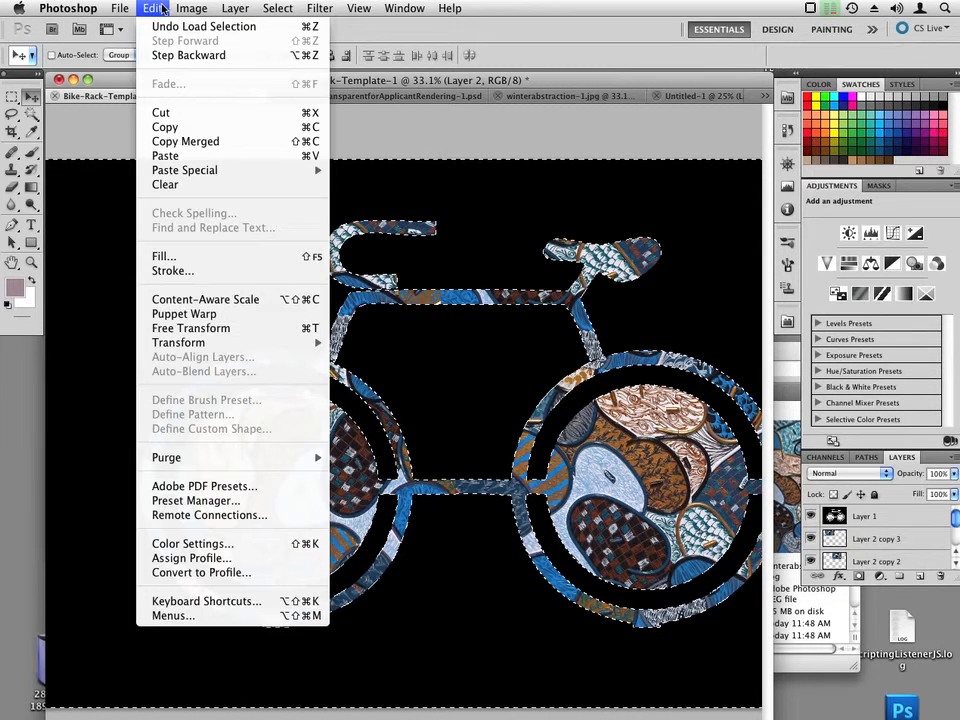
click(184, 145)
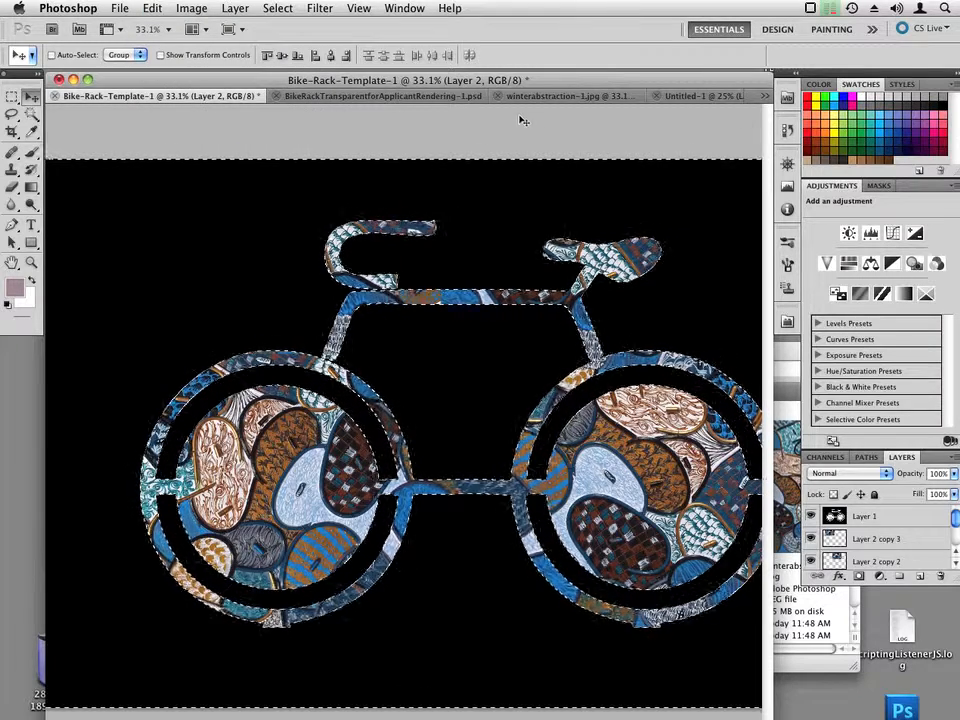
Switch to the Untitled-1 document and delete the old bike artwork on Layer 1
click(693, 97)
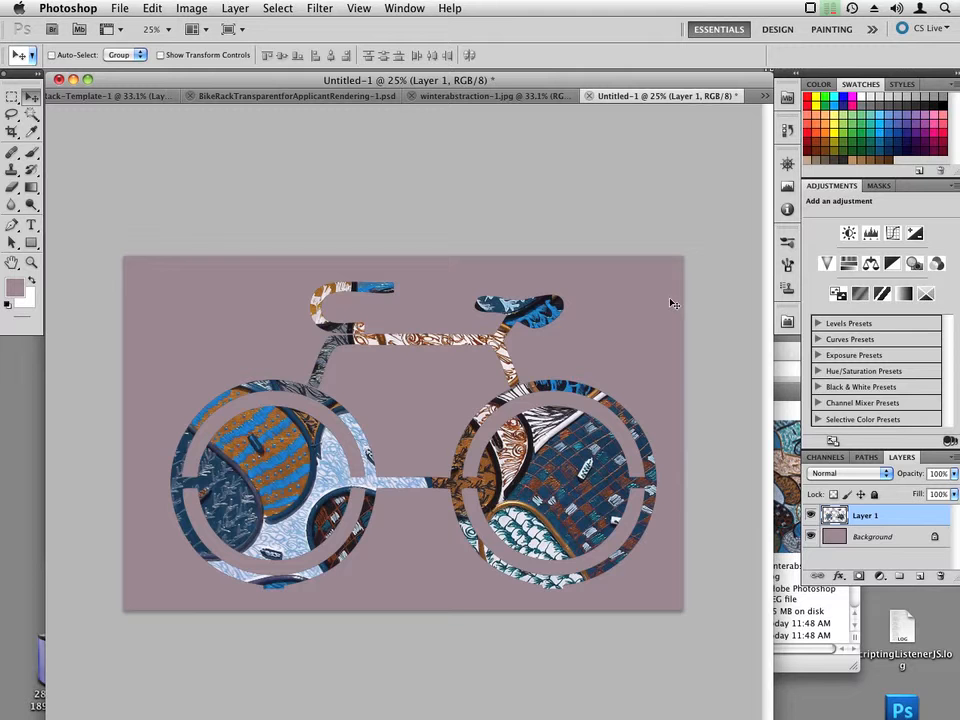
drag(892, 517, 940, 576)
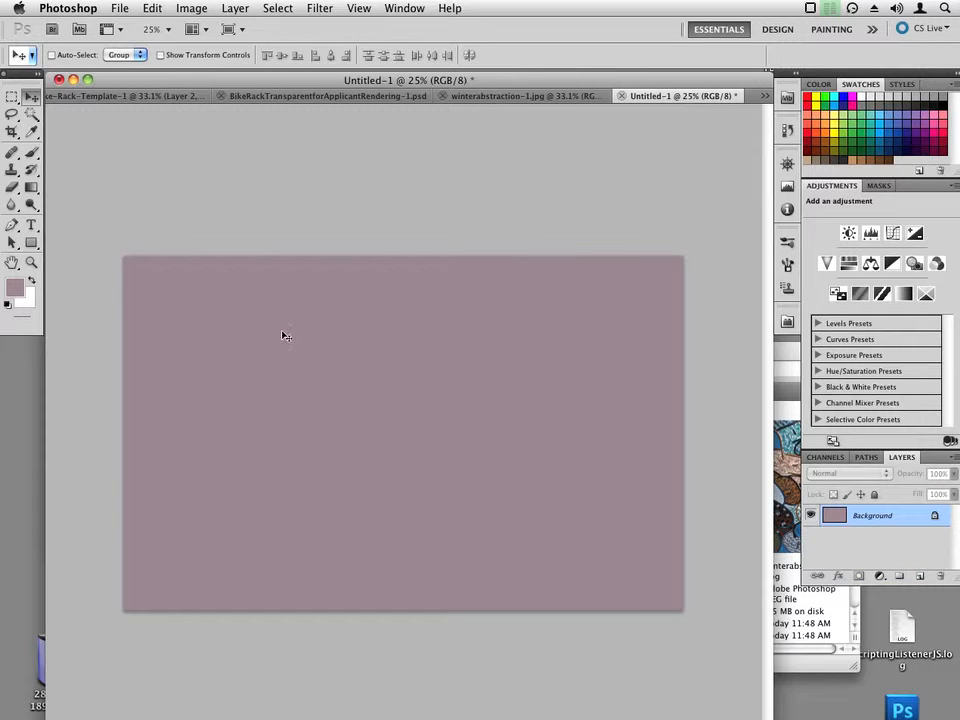
Try to paste the merged copy onto the colored background of Untitled-1
click(152, 8)
click(160, 156)
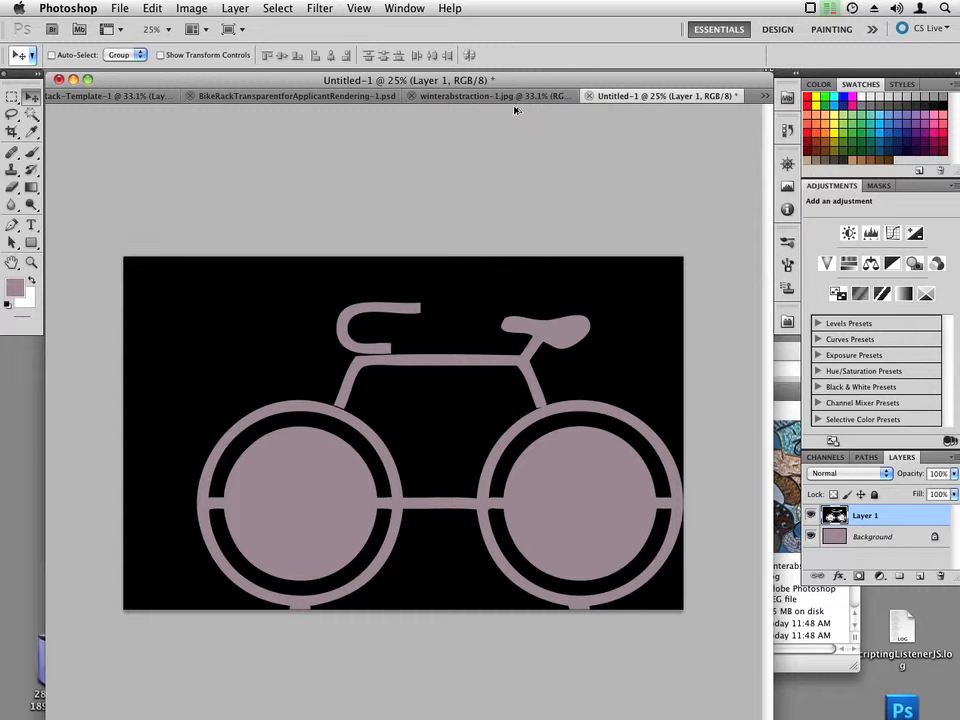
key(super+z)
Return to the Bike-Rack-Template-1 document, invert the selection so it covers the bike, and copy it merged from all layers
click(133, 97)
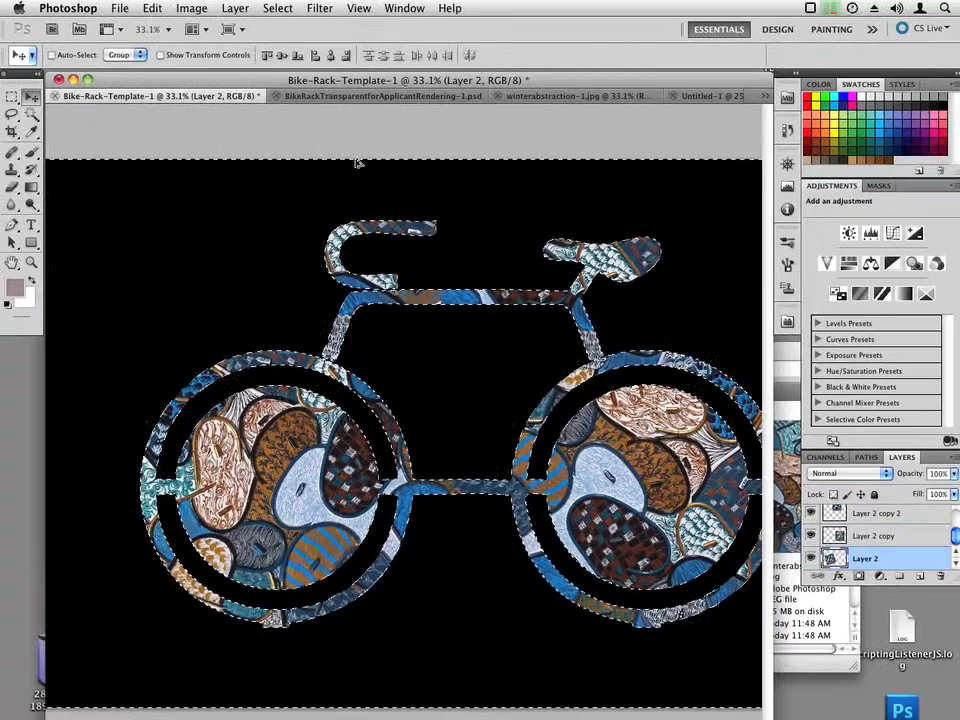
click(262, 8)
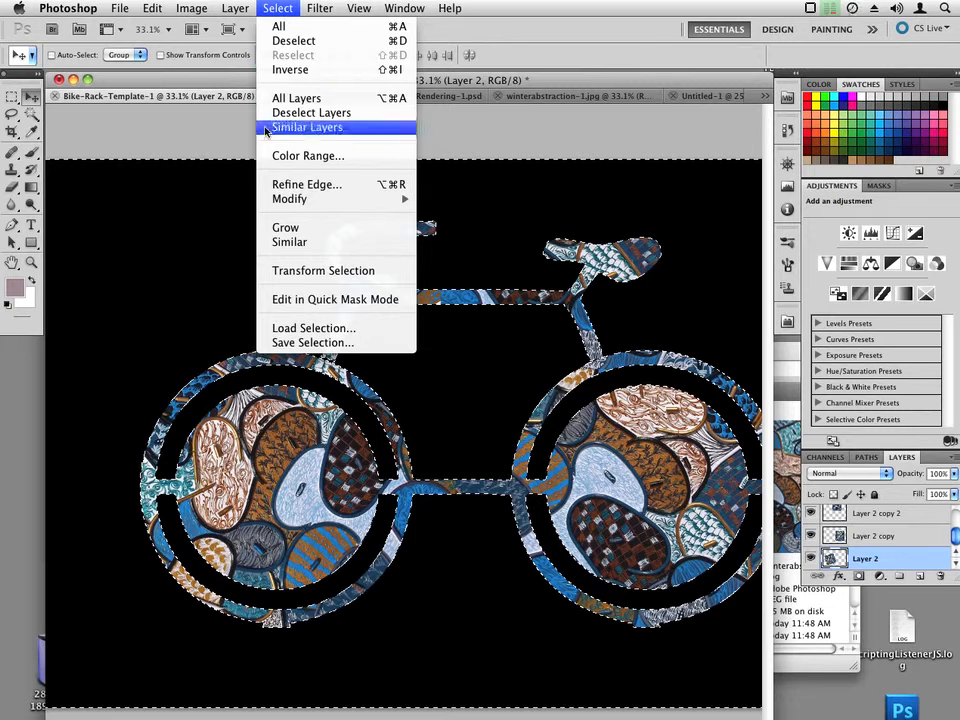
click(292, 70)
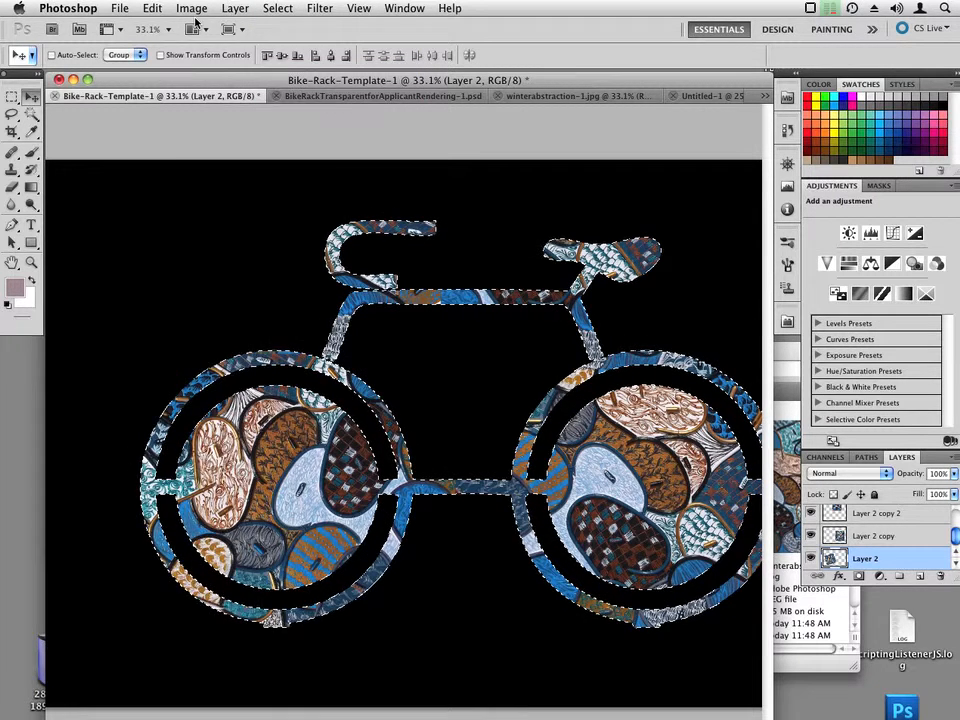
click(152, 8)
click(163, 141)
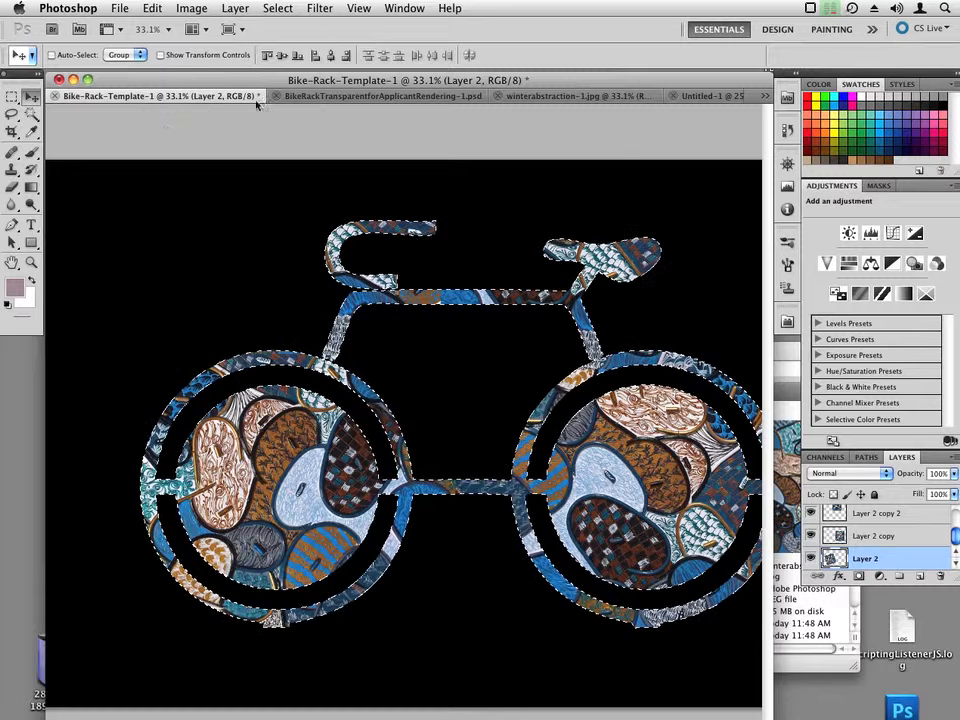
Paste the merged bike into the Untitled-1 document and move it slightly up and left to center it on the colored background
click(710, 96)
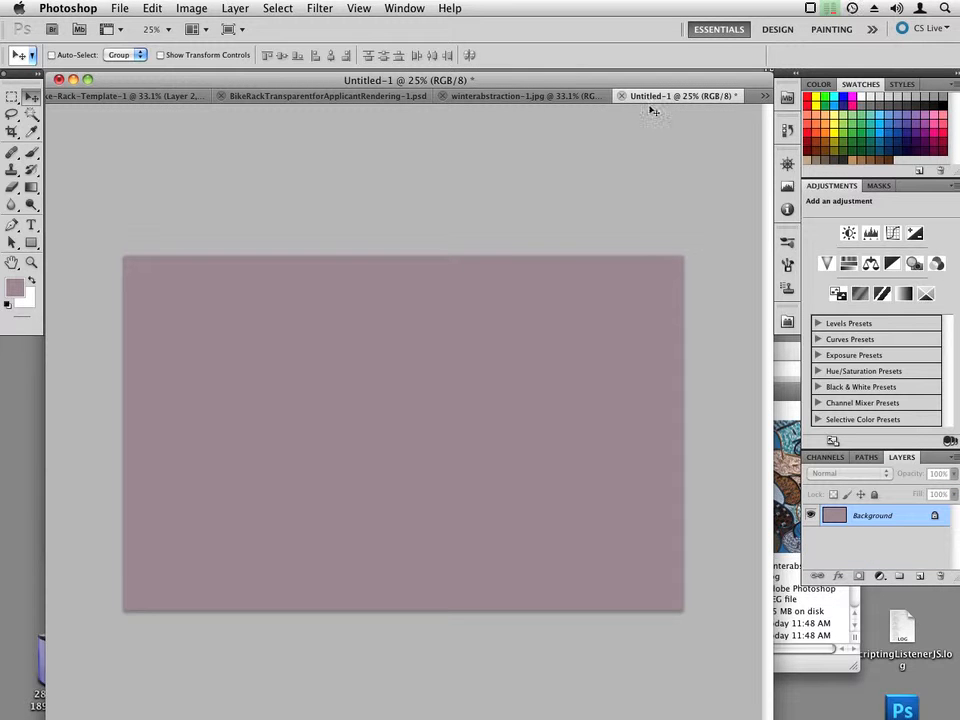
click(152, 8)
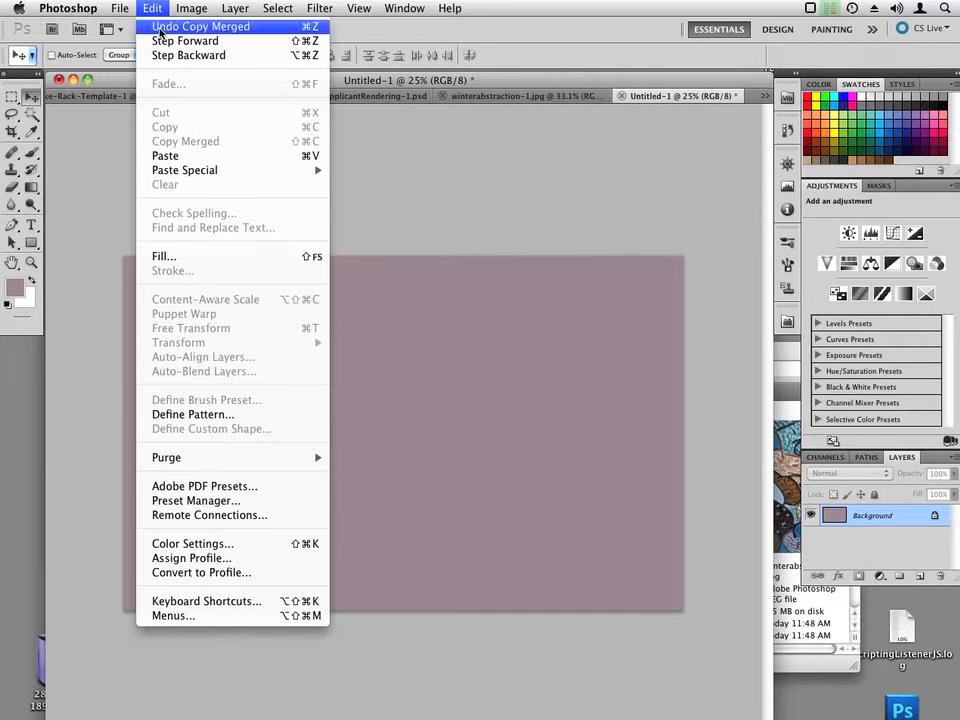
click(165, 155)
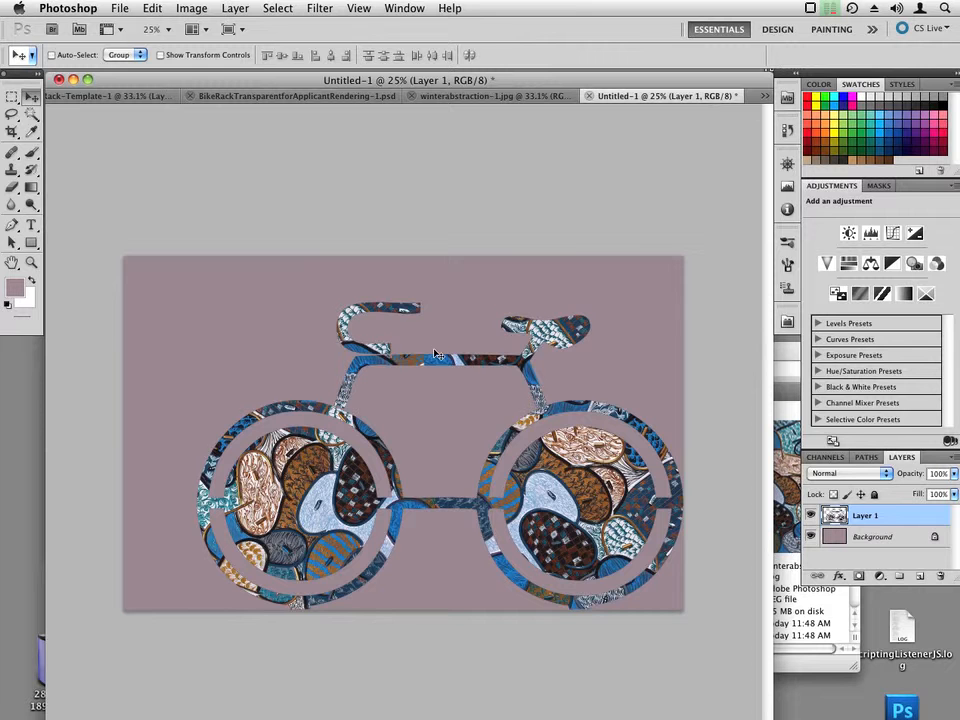
drag(541, 492, 524, 472)
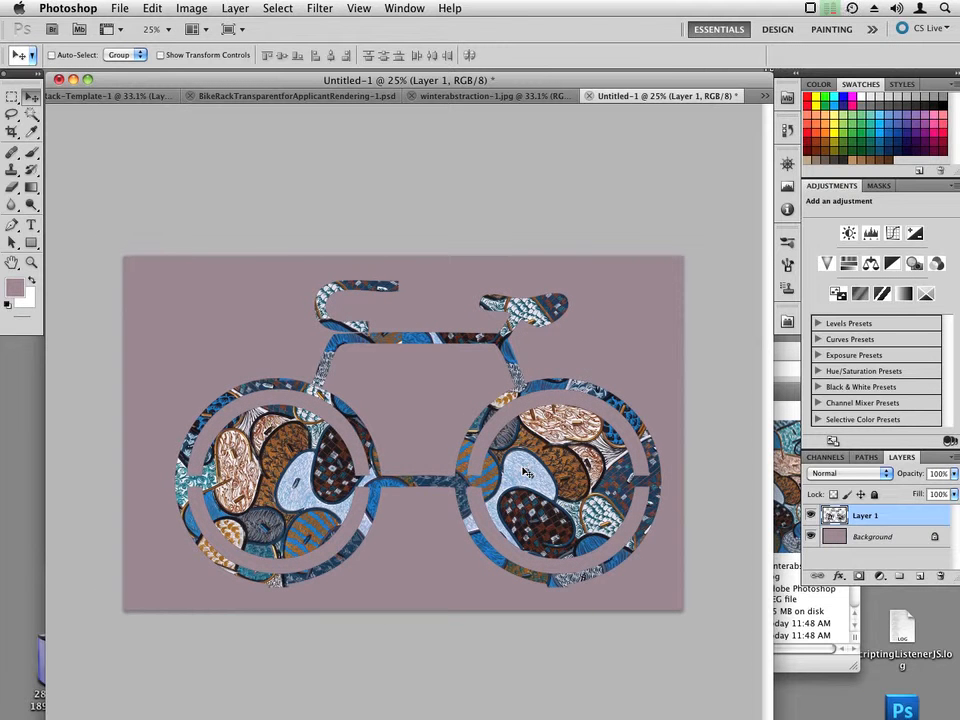